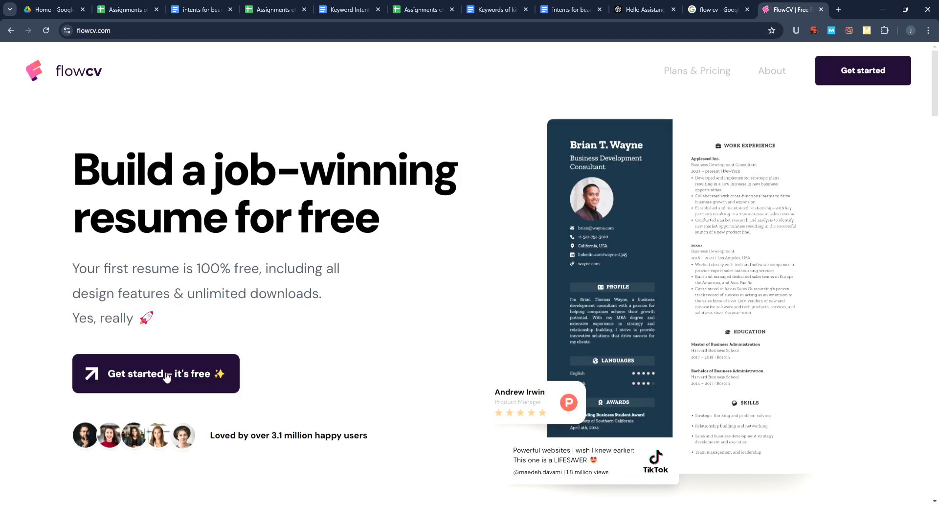
- Start a free resume from the Atlantic Blue multi-column template
left_click(162, 373)
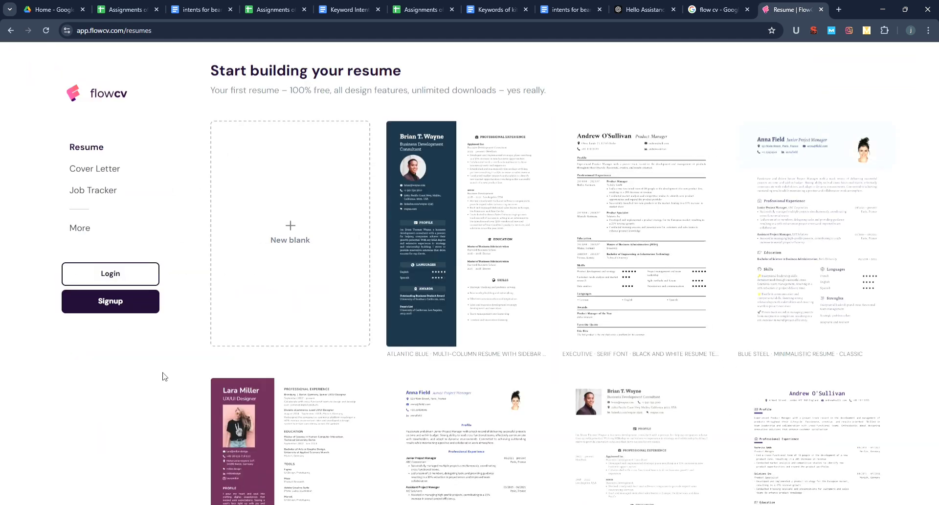
left_click(480, 301)
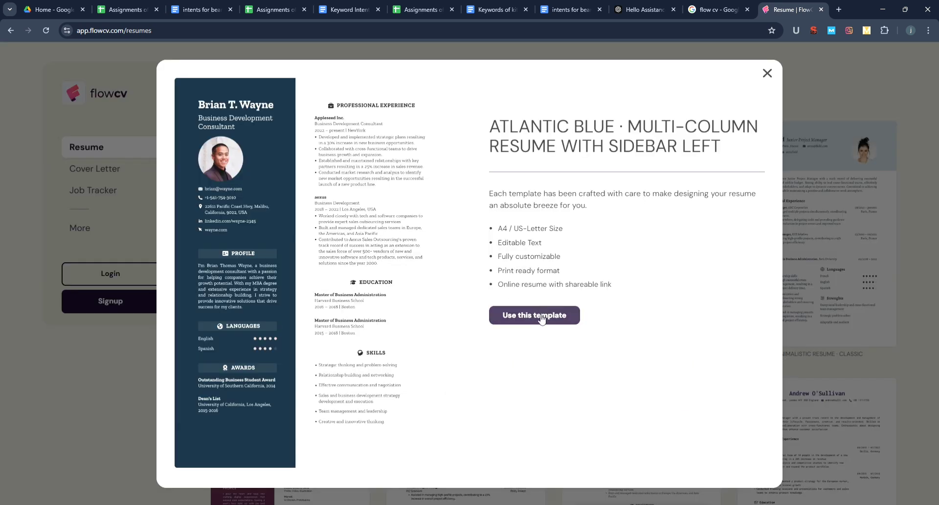
left_click(520, 314)
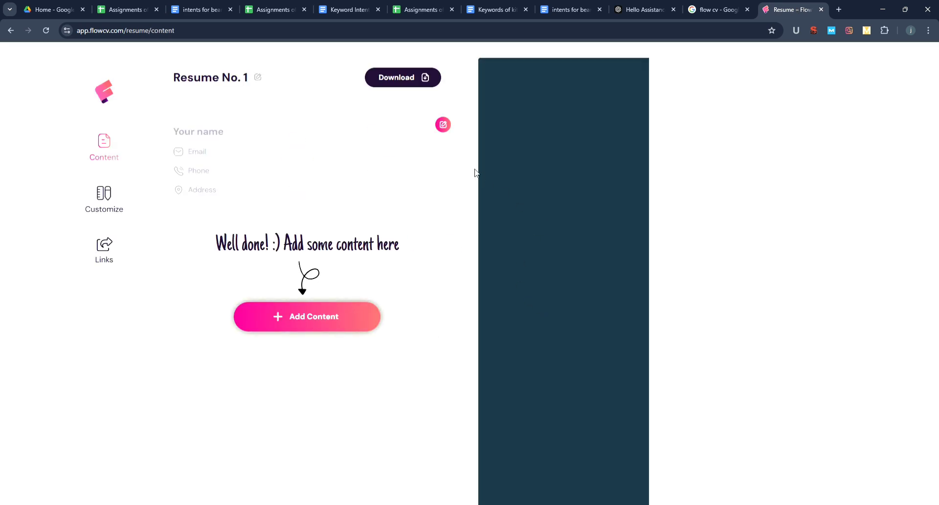
- Enter the full name and the job title 'Business Development Consultant' in personal details
left_click(444, 126)
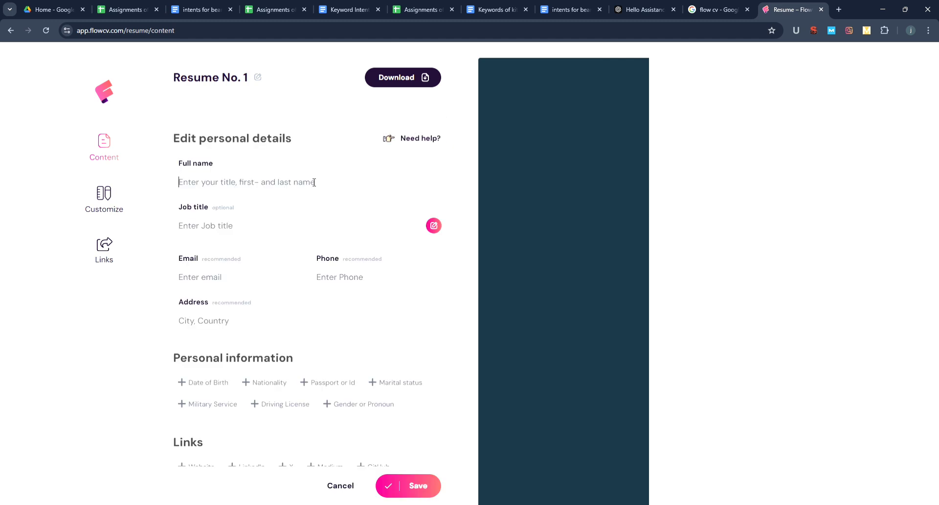
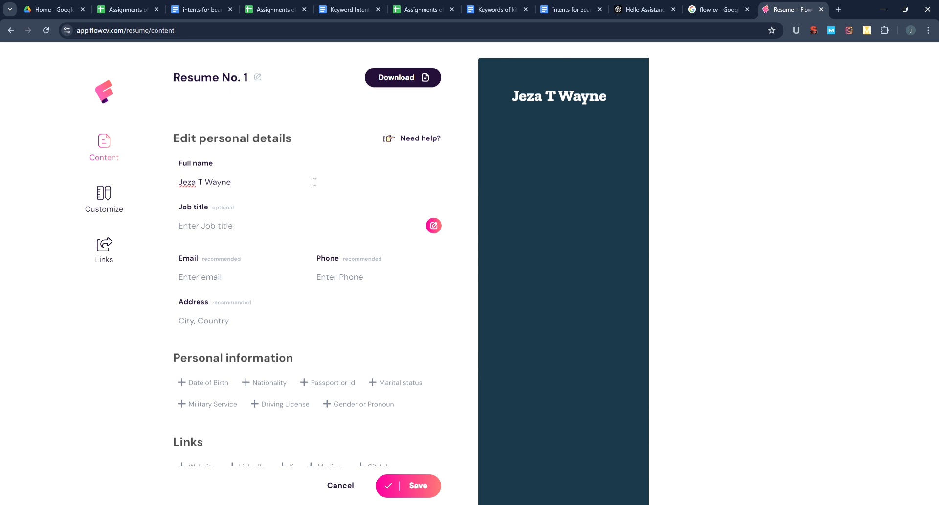
left_click(249, 229)
type("Business")
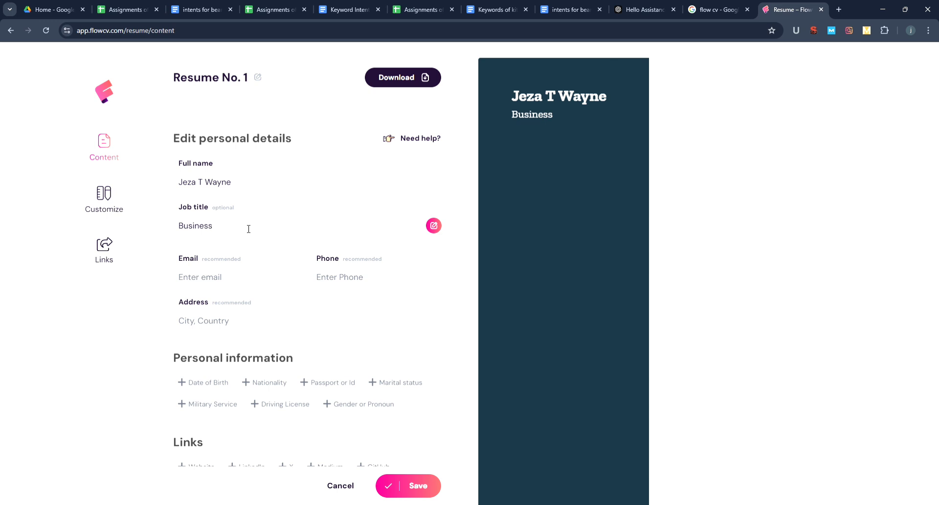
type(" Development")
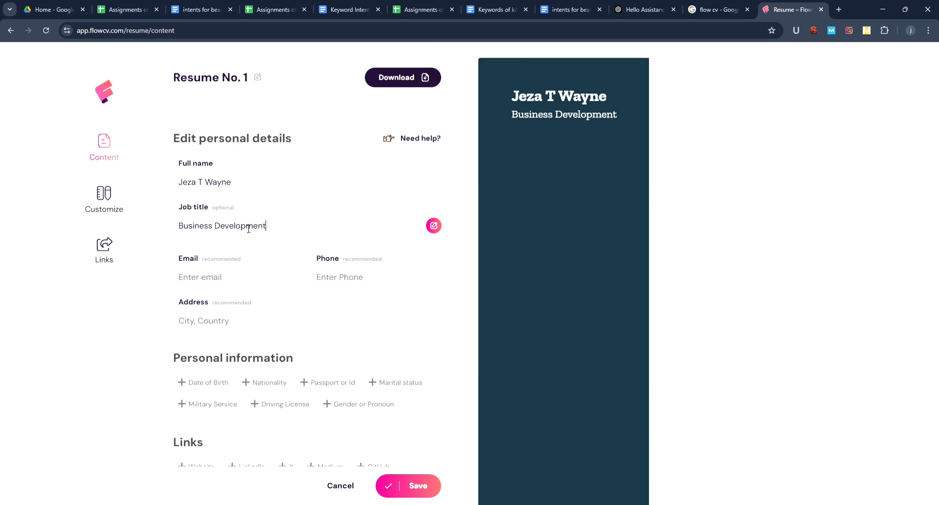
type(" Consultant")
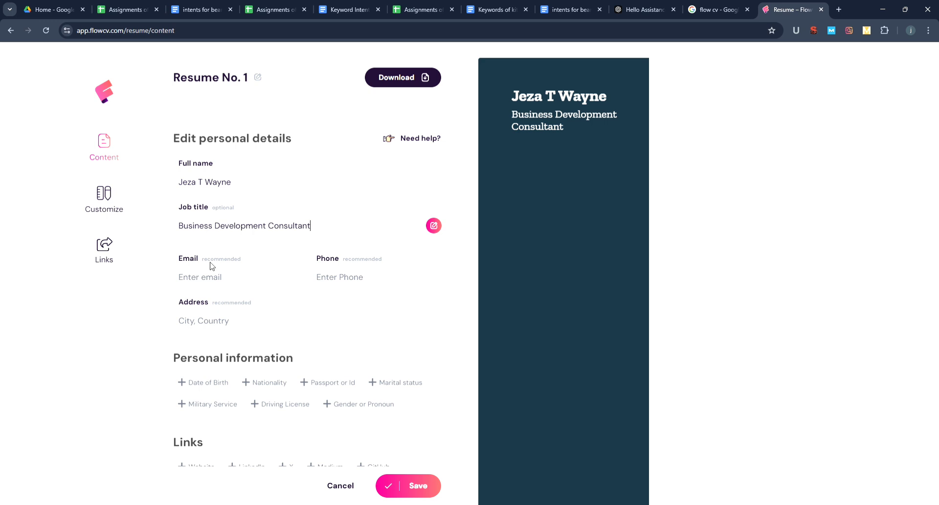
- Fill in the e-mail address, phone number and home address
left_click(209, 279)
left_click(307, 280)
type("+")
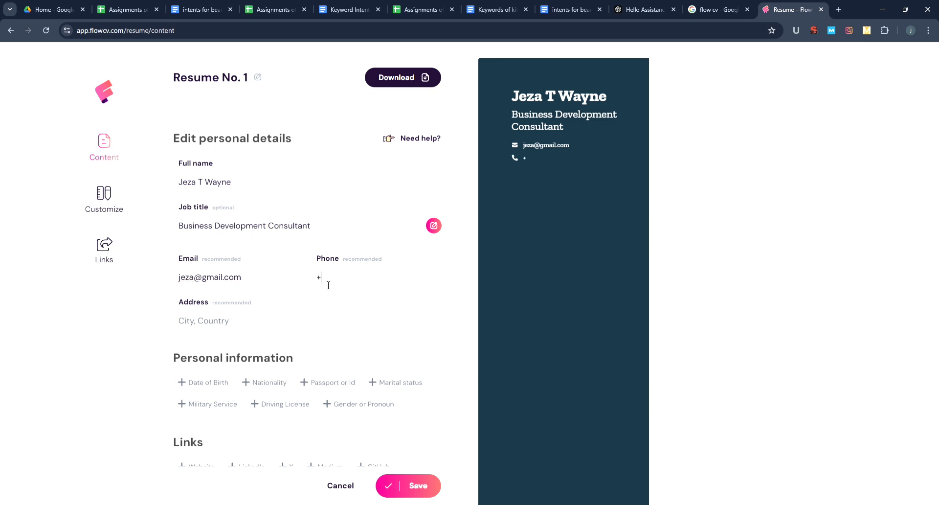
type("91123456789")
left_click(230, 331)
type("Kerala")
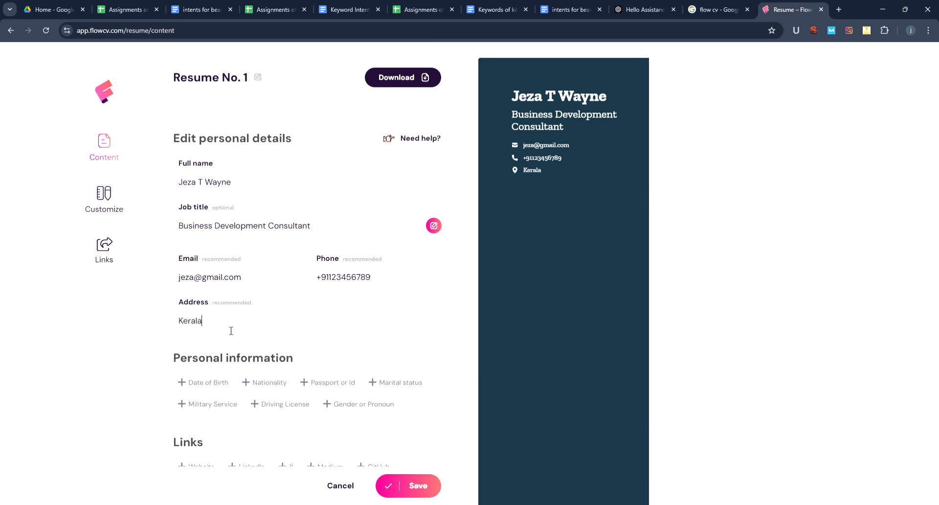
type(" _ India")
scroll(440, 422, "down", 3)
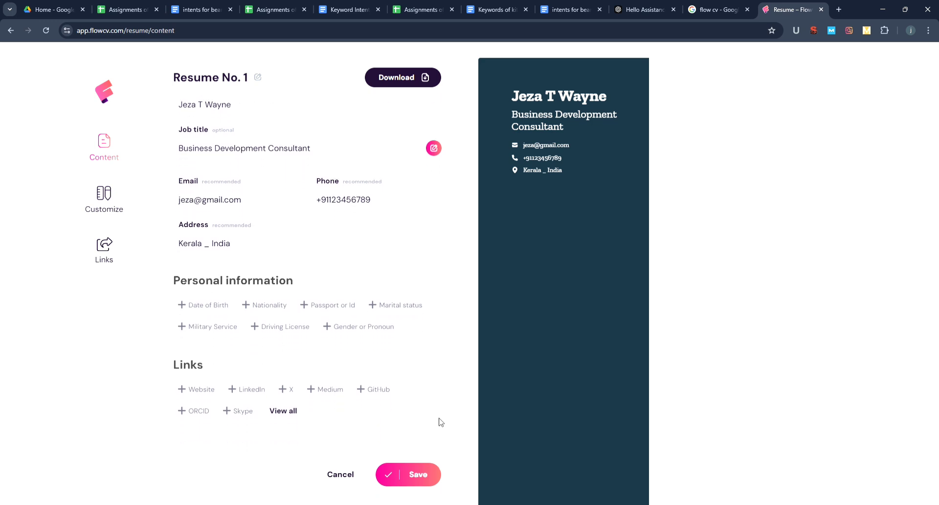
- Add the LinkedIn profile URL under Links and save the personal details
scroll(440, 423, "down", 1)
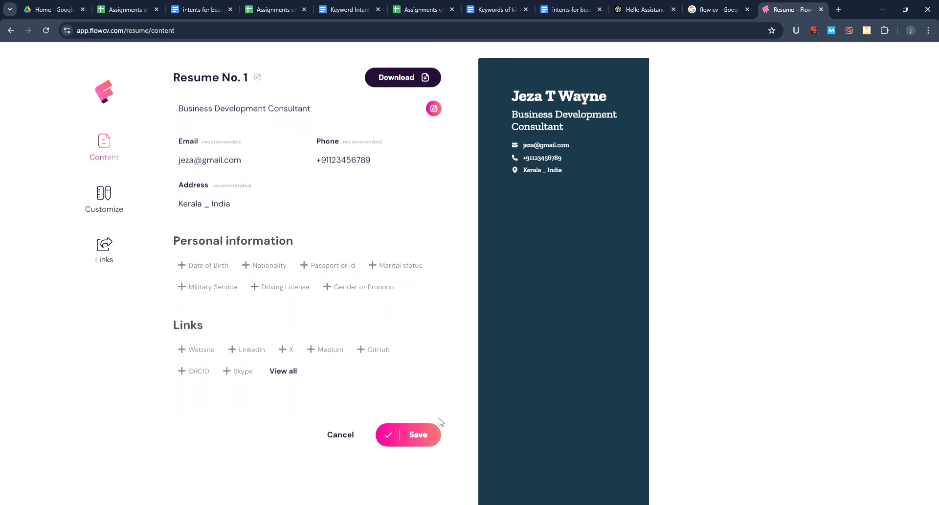
left_click(252, 349)
left_click(242, 368)
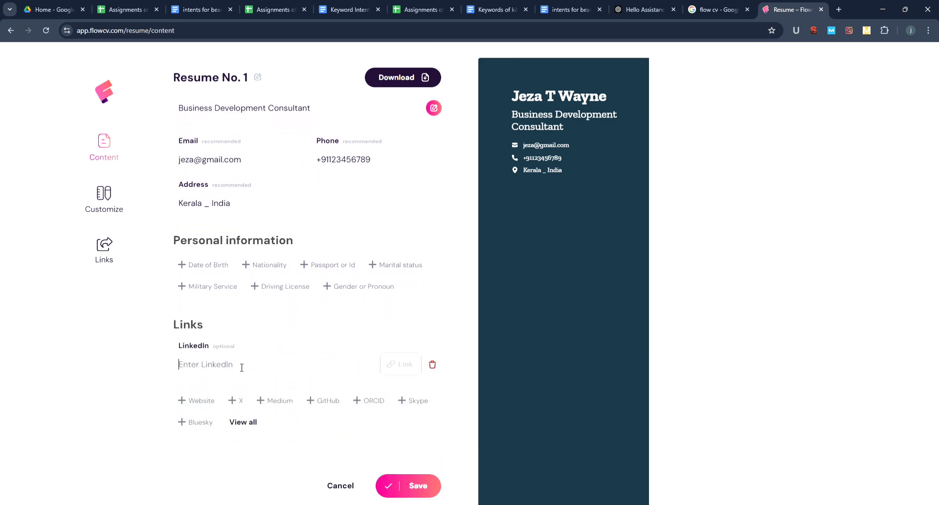
type("linkedin.c")
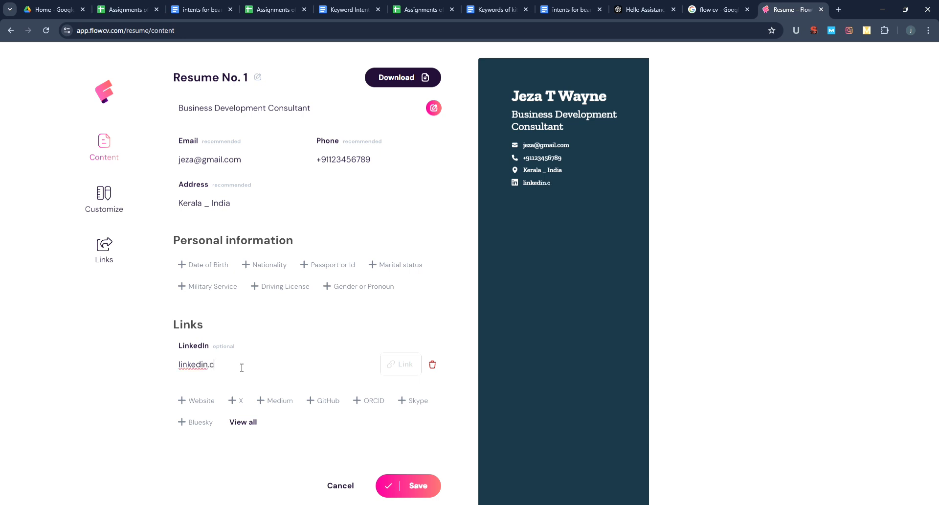
type("om?")
key("BackSpace")
type("/jeza")
key("BackSpace")
type("_345")
left_click(419, 491)
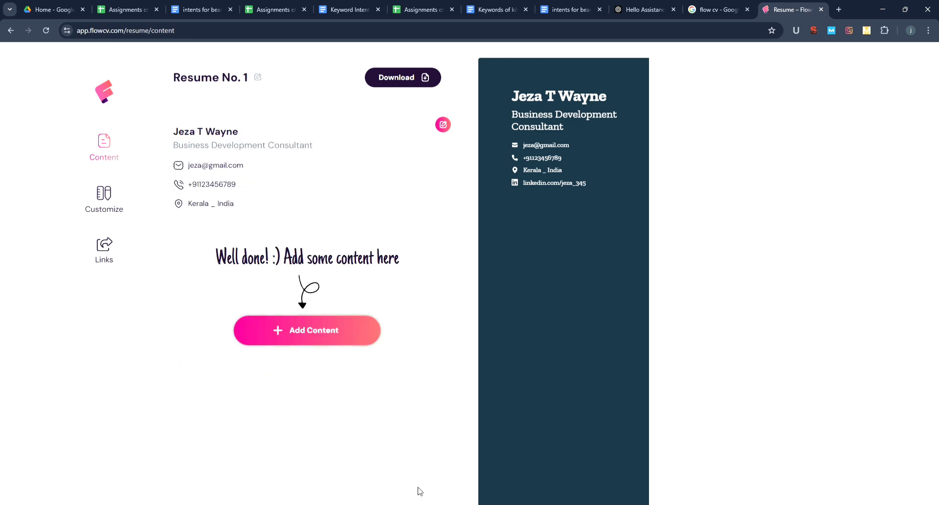
- Add a Profile section with the pasted 'A results driven Business Development Consultant' summary and save it
left_click(336, 325)
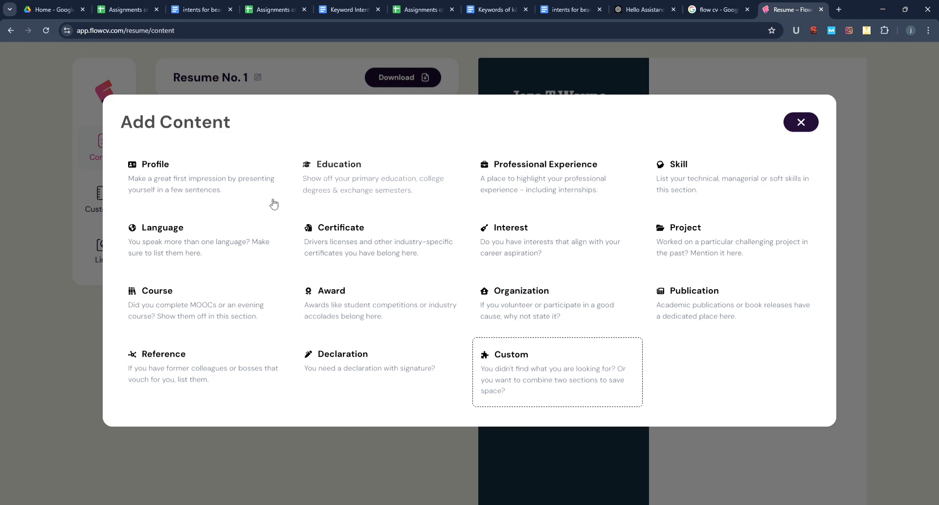
left_click(232, 206)
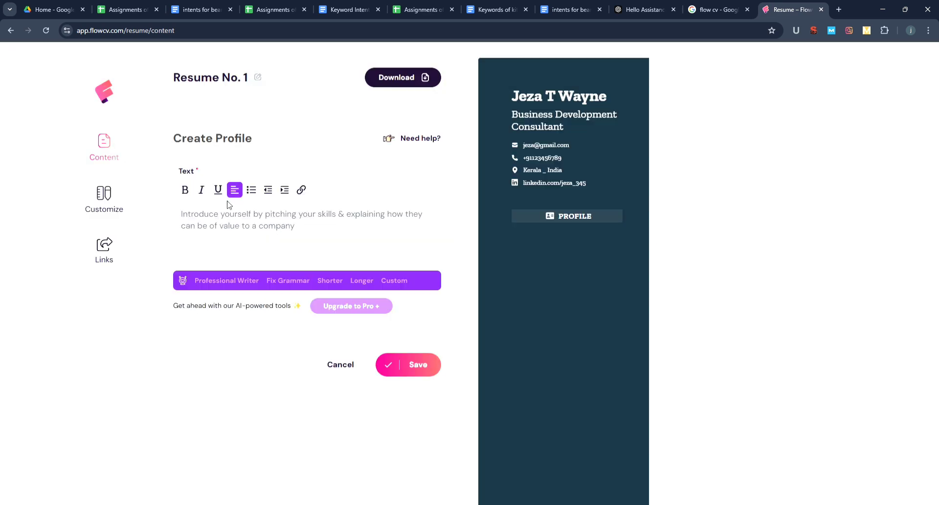
left_click(234, 231)
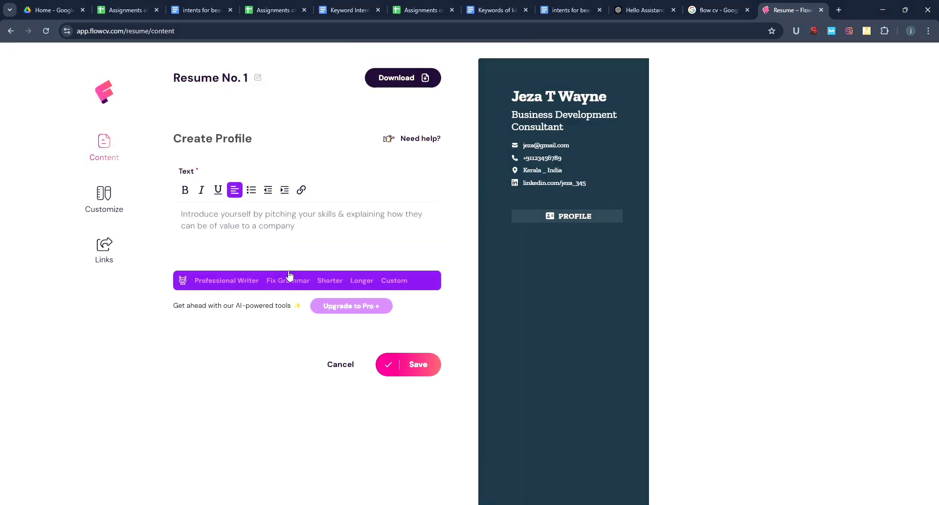
type("A results-driven Business Development Consultant with a strong background in sales, market analysis, and strategic planning. Seeking to leverage my expertise in client acquisition, revenue growth, and partnership development to drive business expansion and profitability. Passionate about identifying new market opportunities, building strong relationships, and implementing innovative solutions for sustainable business success")
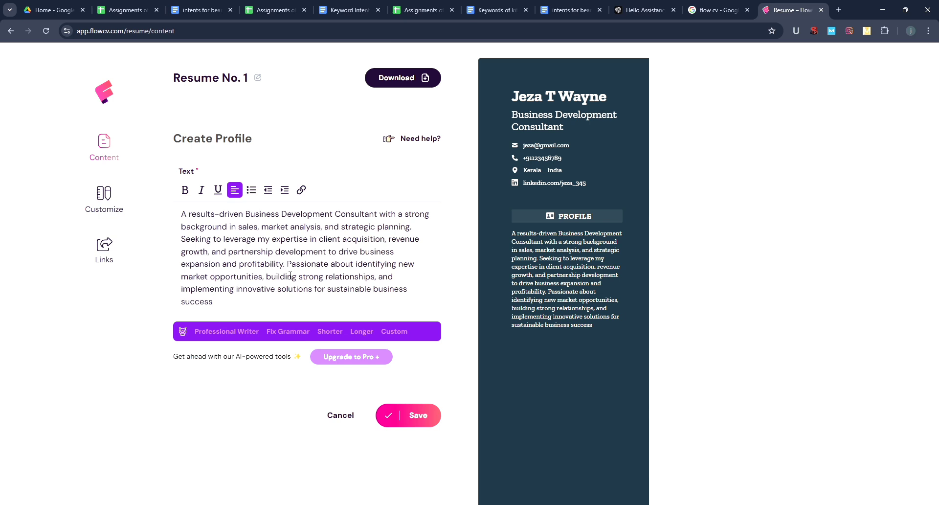
key("BackSpace")
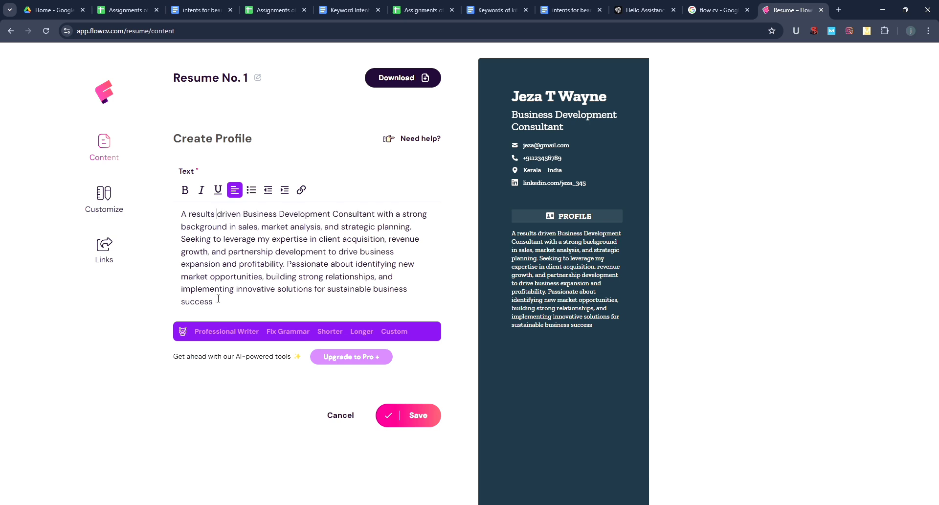
type(".")
left_click(419, 415)
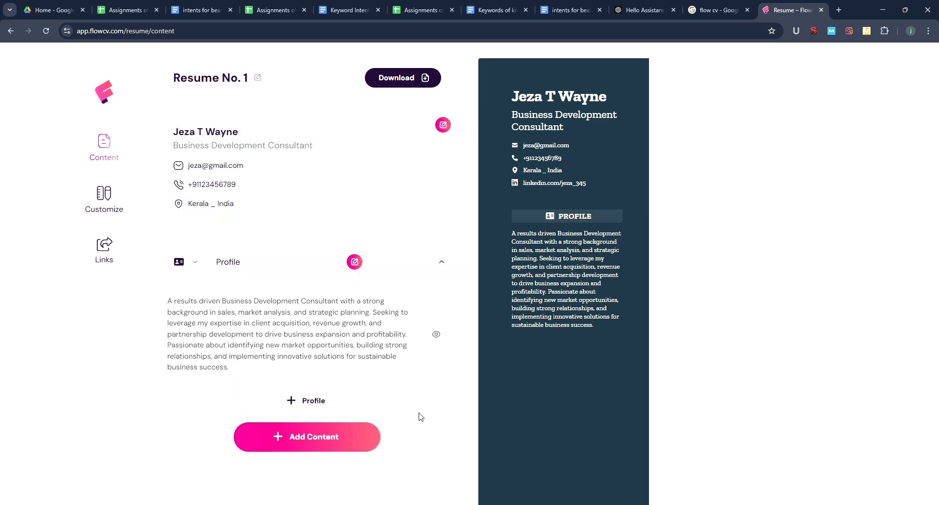
- Add a Language entry for English at Native/Bilingual level
left_click(332, 448)
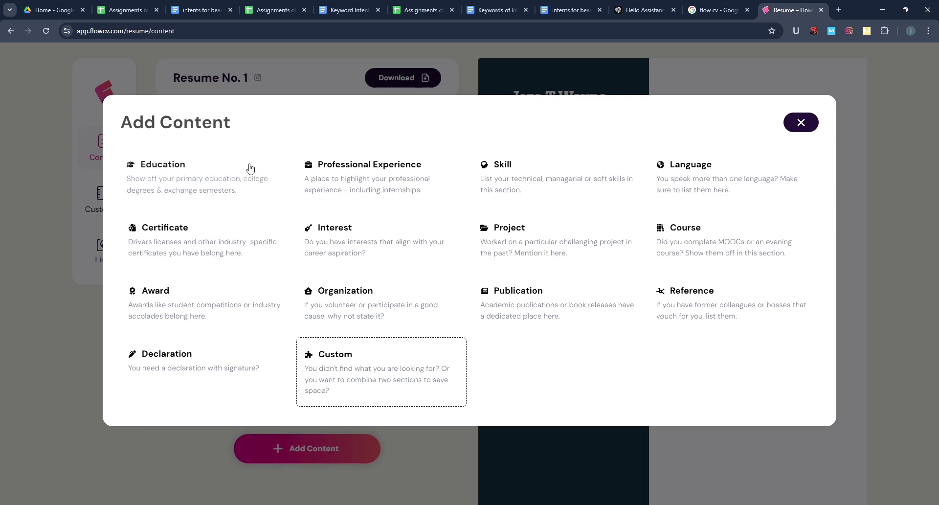
left_click(694, 178)
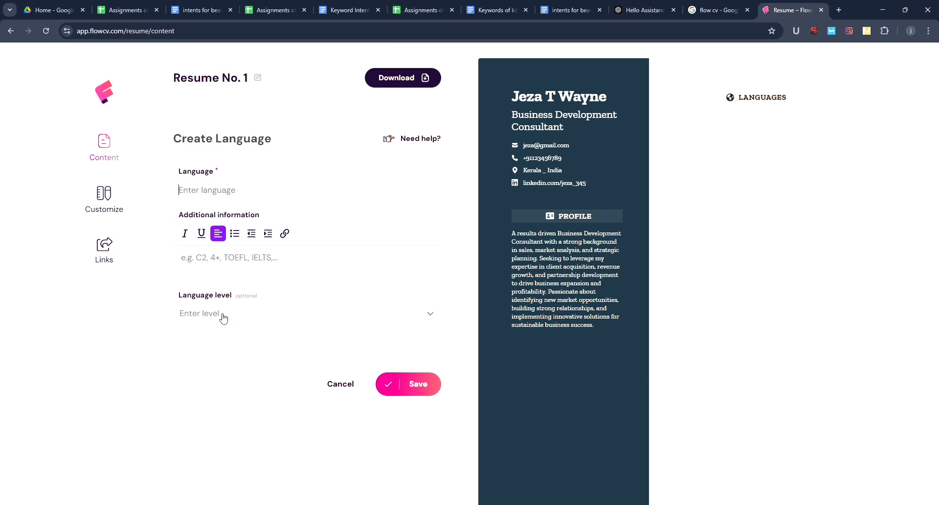
left_click(228, 191)
type("English")
left_click(431, 318)
left_click(303, 415)
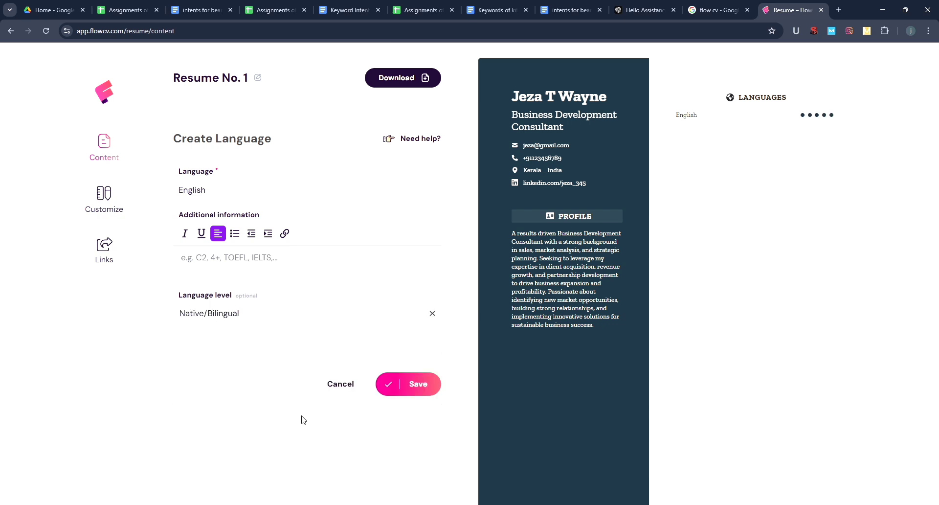
- Save English, then add and save Spanish at Fluent level
left_click(422, 390)
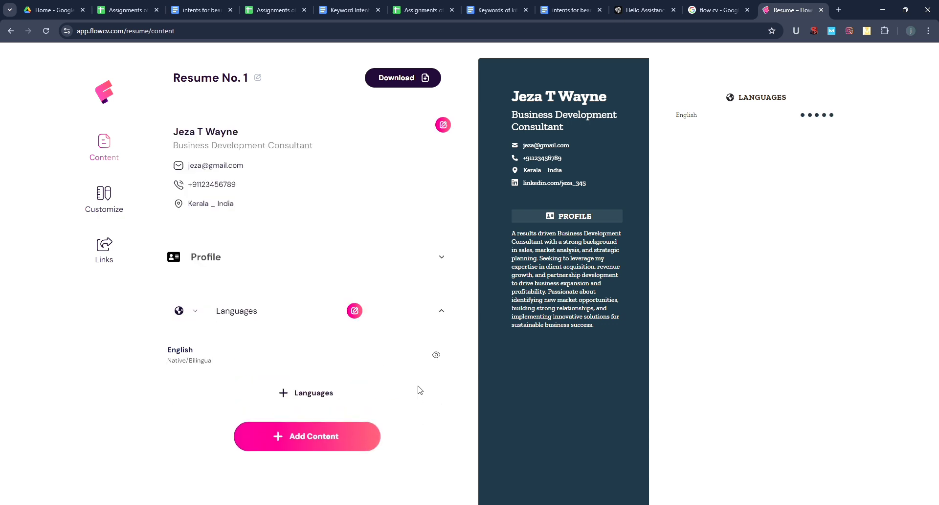
left_click(301, 393)
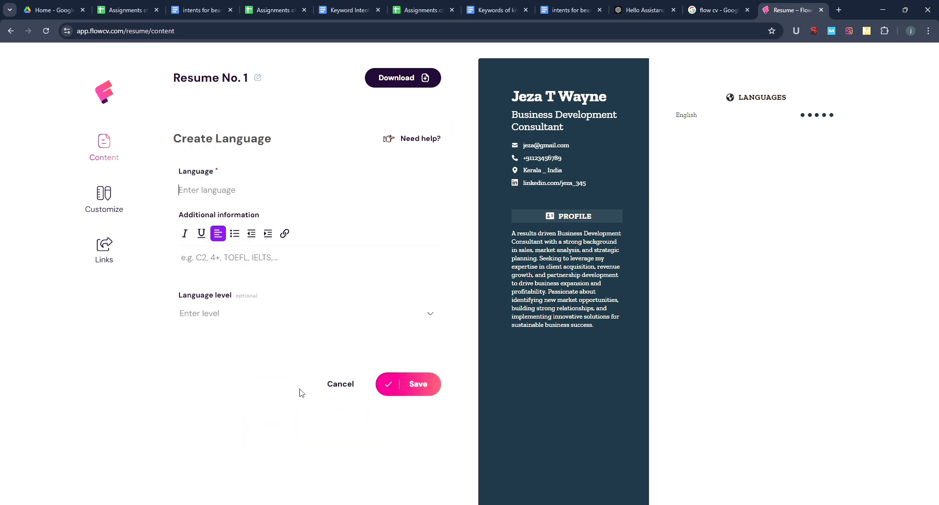
type("Spanish")
left_click(430, 322)
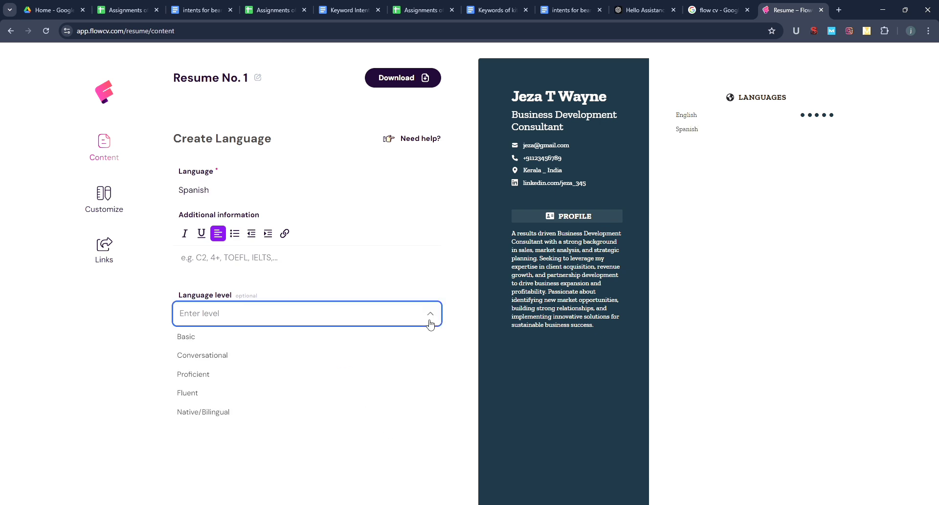
left_click(349, 392)
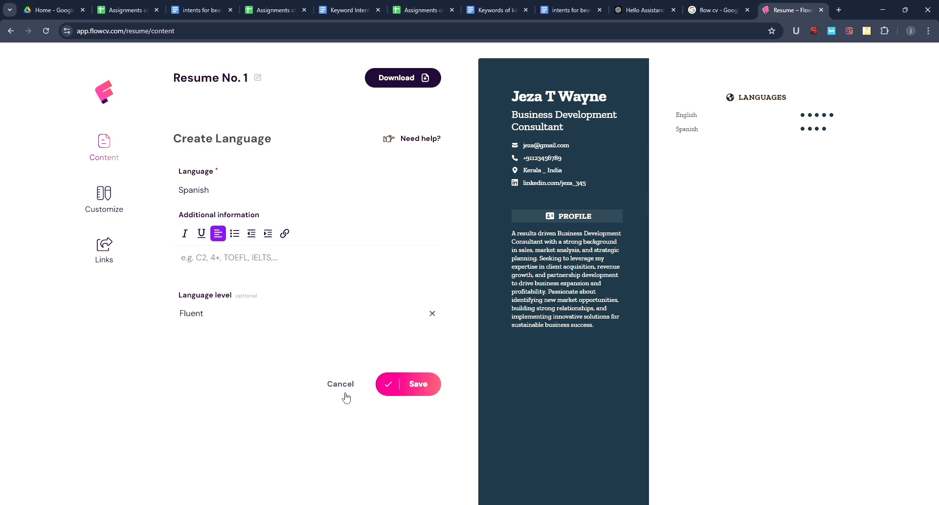
left_click(416, 391)
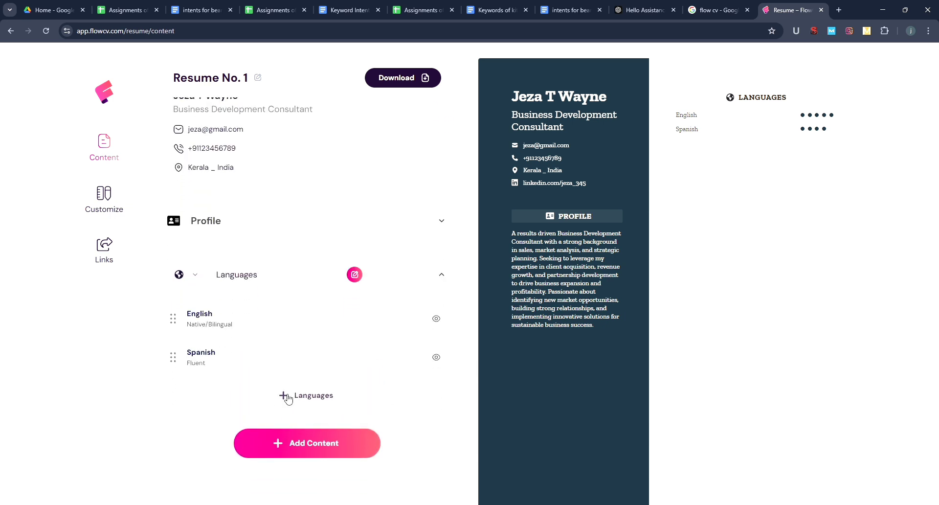
- Add Hindi at Fluent level and save it
left_click(288, 397)
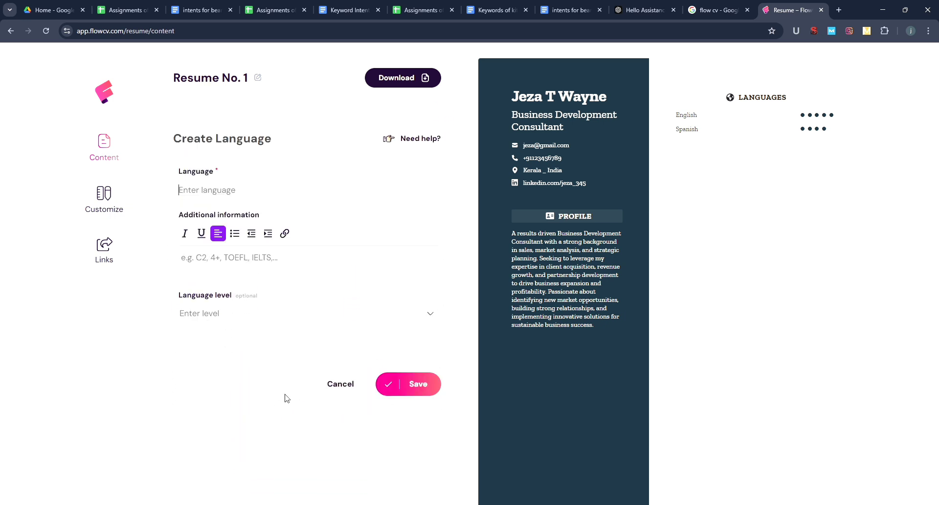
left_click(206, 196)
type("Hindi")
left_click(432, 316)
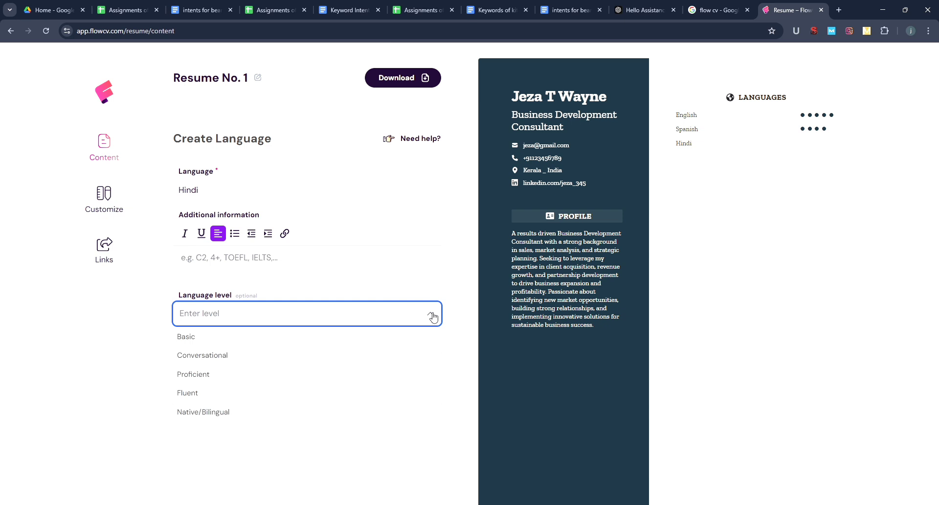
left_click(353, 393)
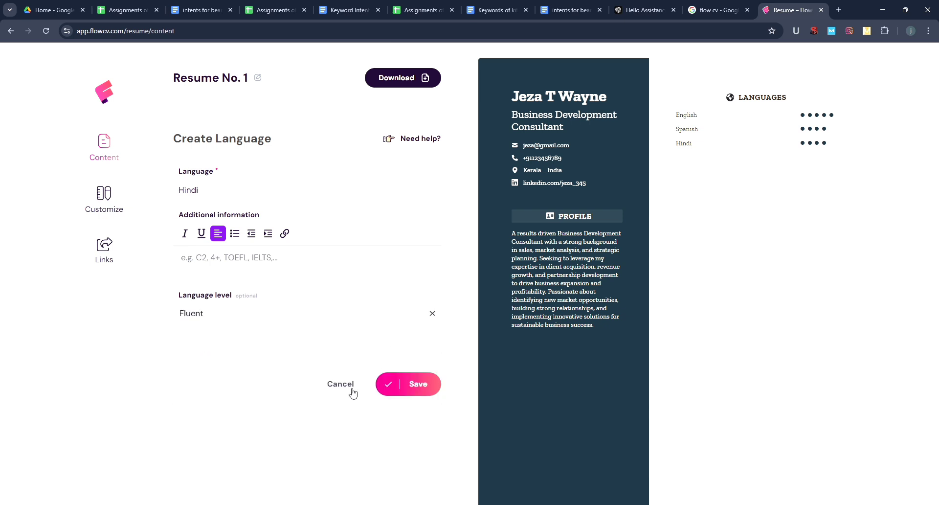
left_click(399, 388)
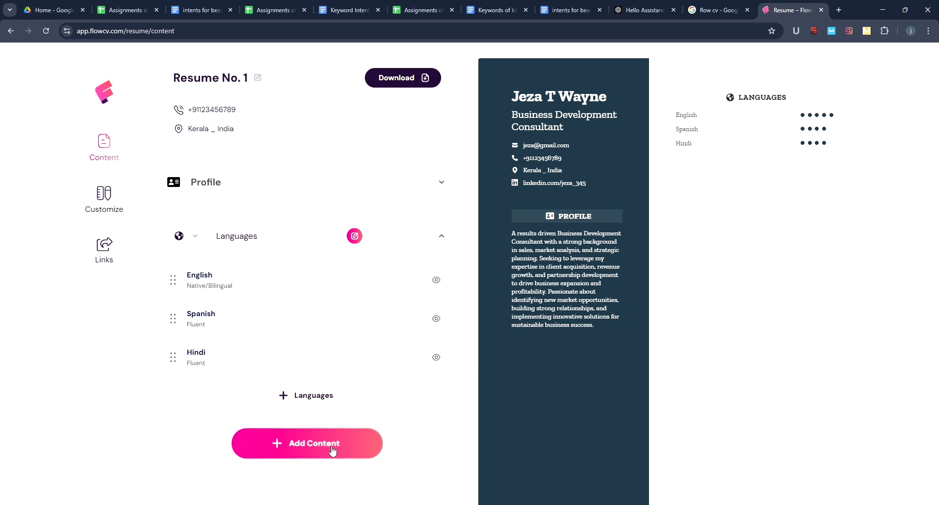
- Add an Award section from Add Content, opening a blank award form
left_click(332, 450)
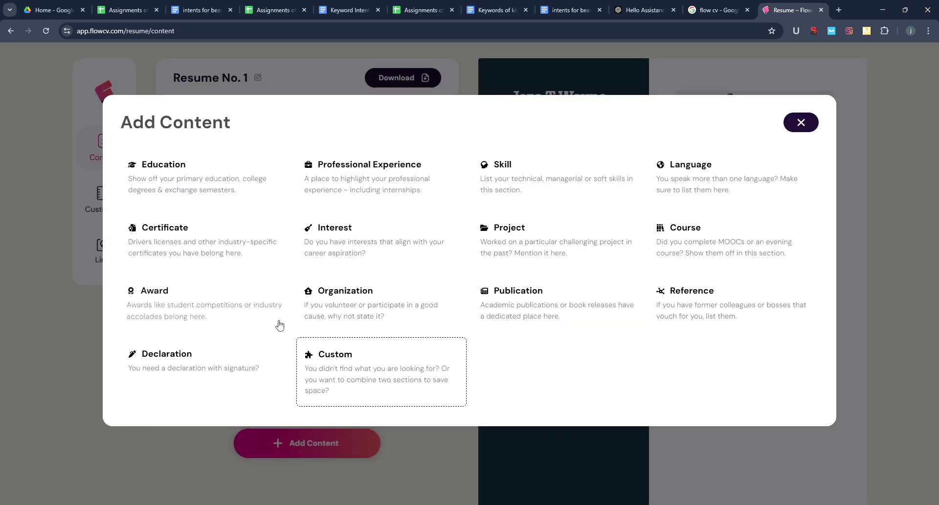
left_click(234, 308)
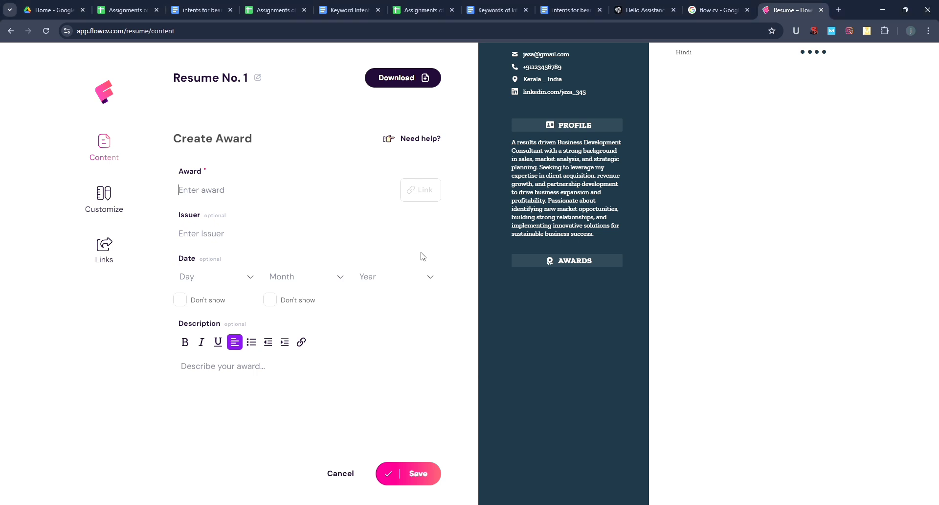
- Save the award 'Top Performer in Business Development' from Aptec MNC for a 50% revenue increase
type("Top Performer in Business Development")
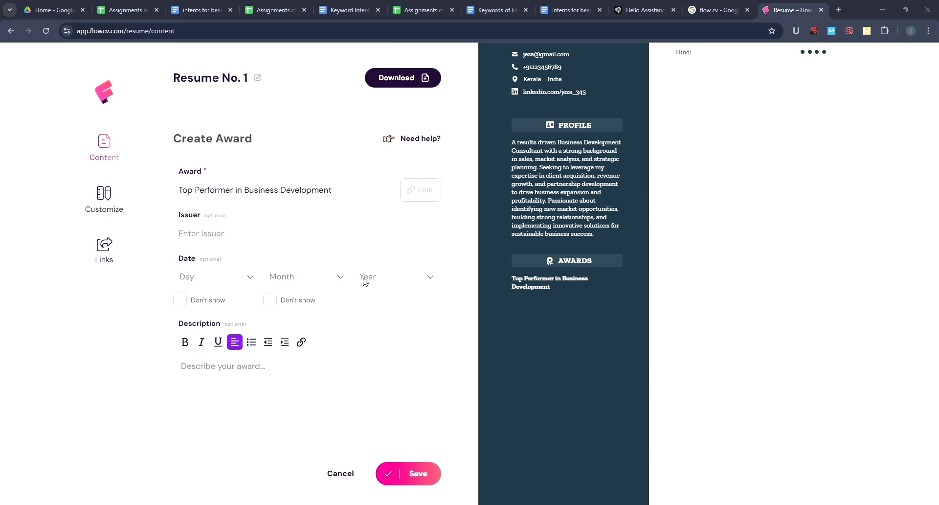
key("alt+Tab")
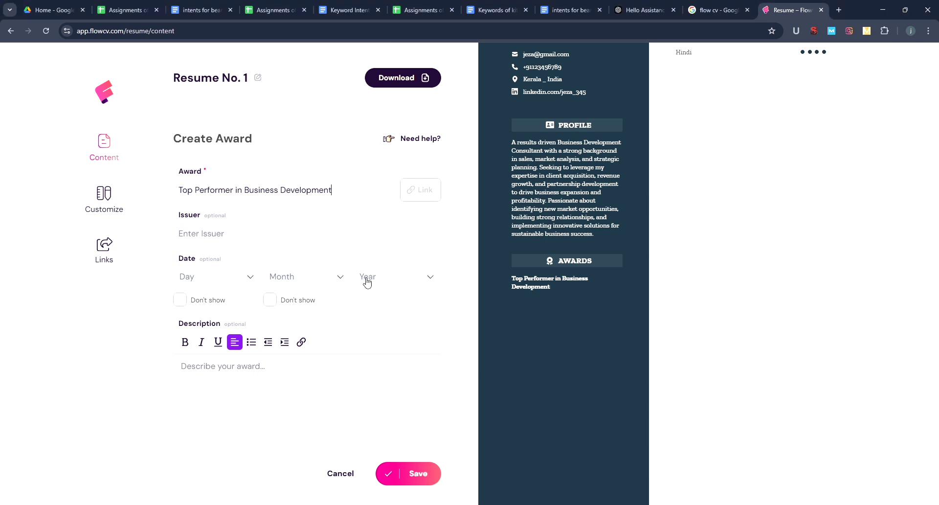
left_click(202, 240)
key("ctrl+v")
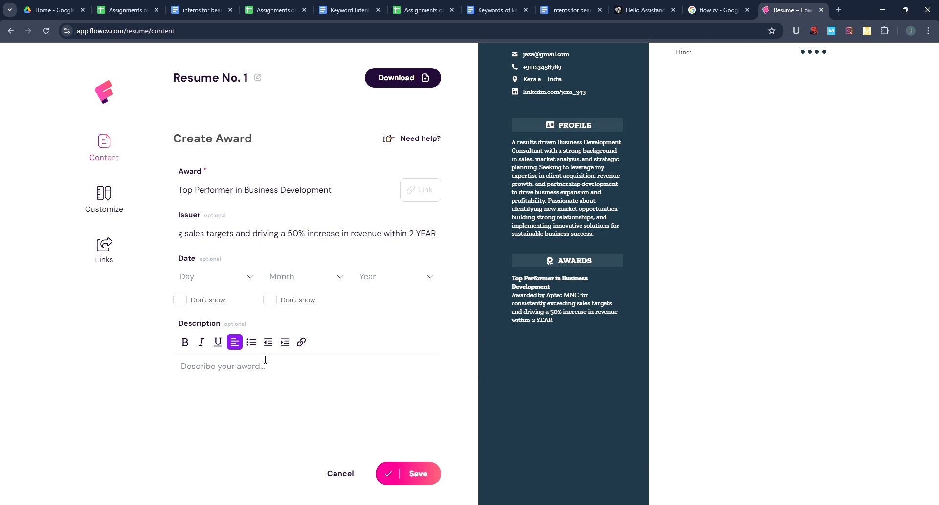
left_click(423, 483)
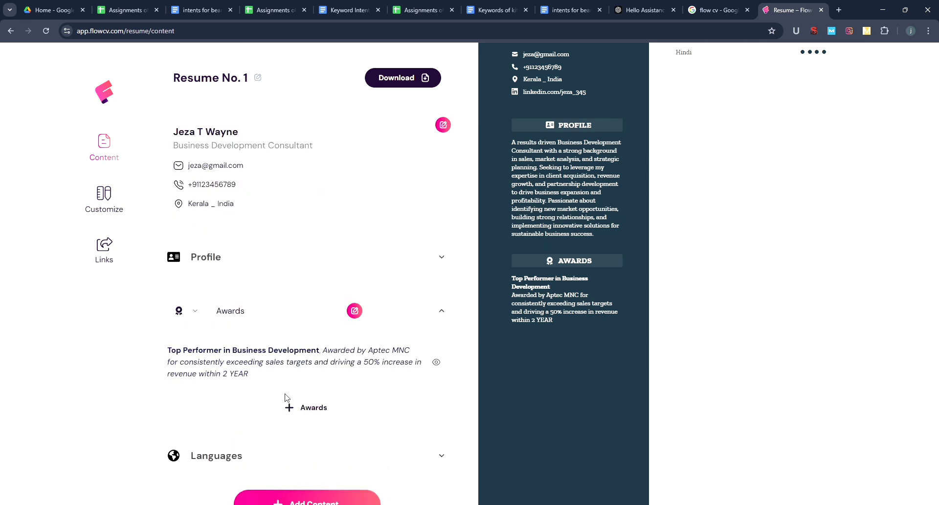
- Save a second award, 'Outstanding Business Students award', from University of Southern California, 2014
left_click(300, 409)
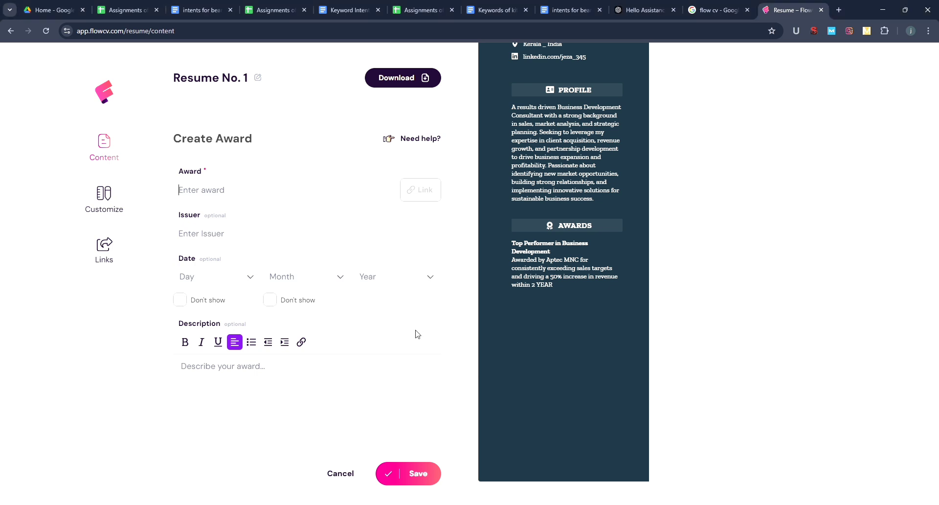
type("Outstanding Business Students award")
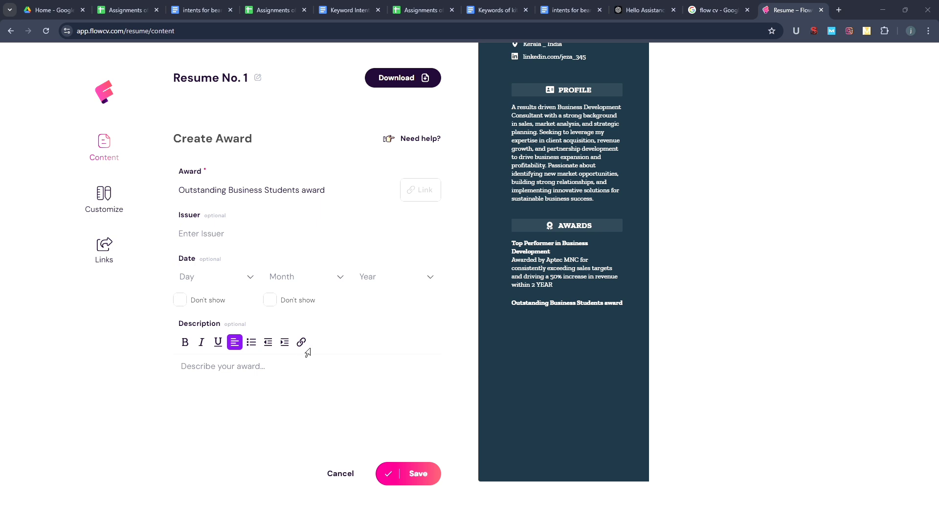
left_click(220, 244)
type("Recognized by University of Southern California in 2014")
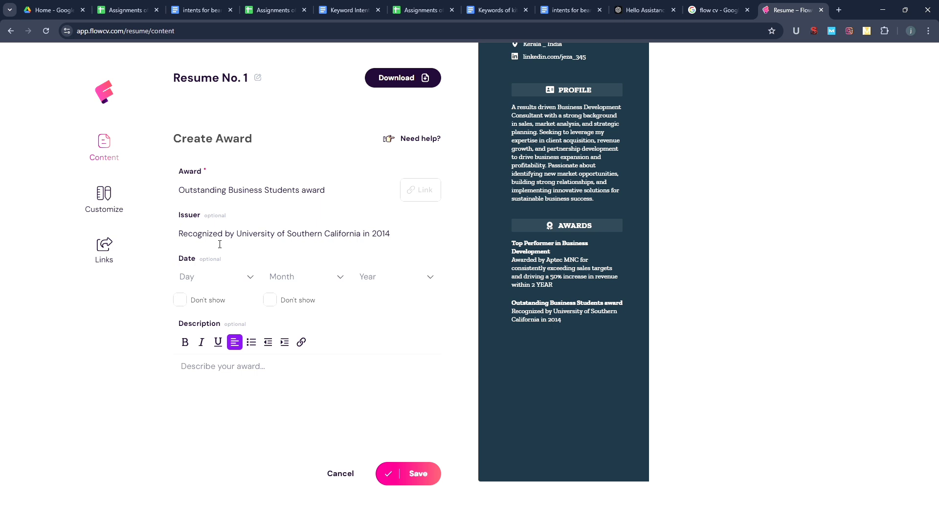
left_click(424, 475)
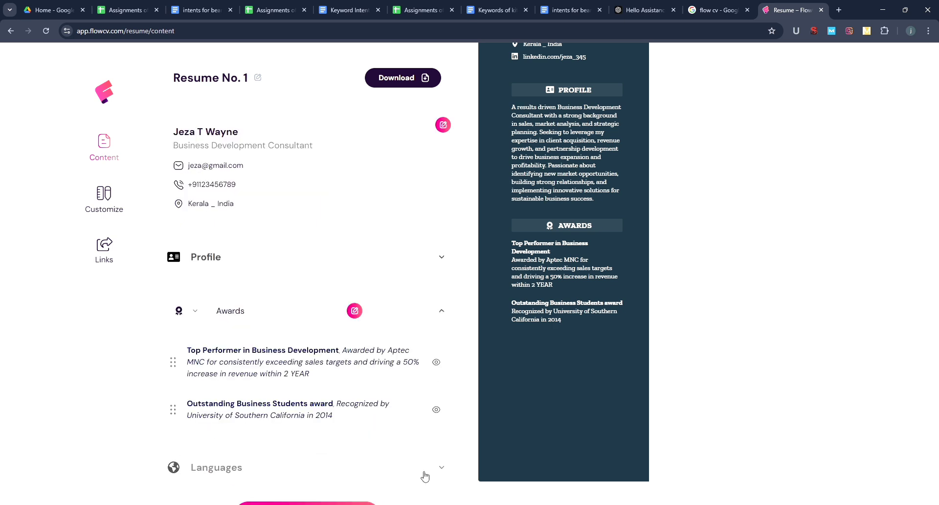
- In Customize, drag Languages into the left column above Awards, then return to Content
left_click(108, 209)
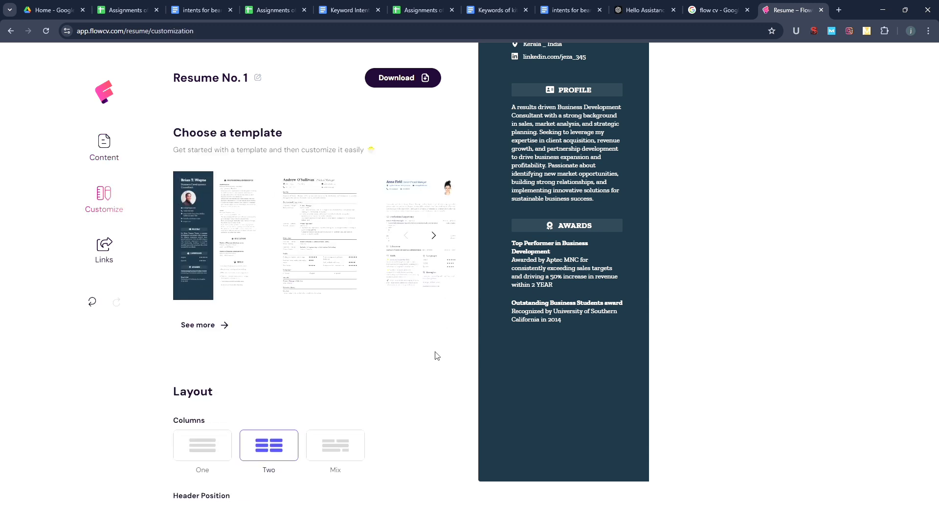
scroll(437, 356, "down", 3)
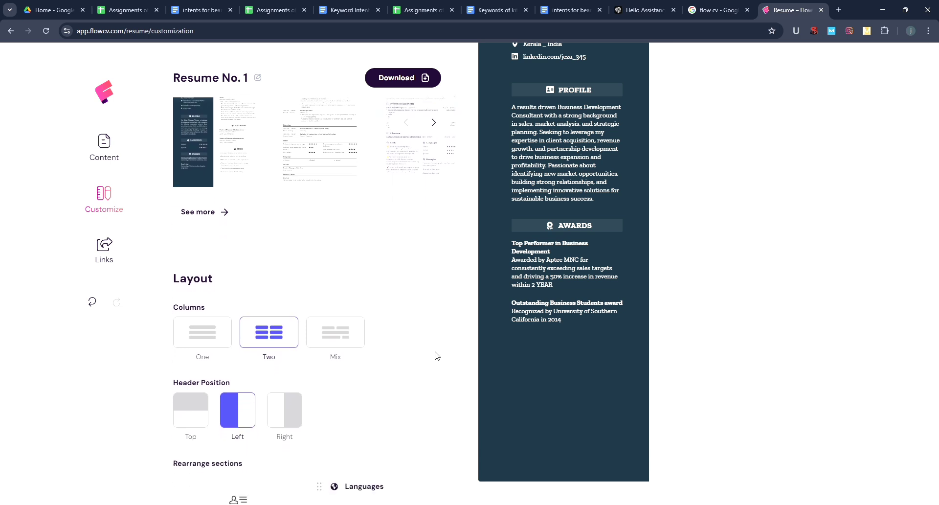
scroll(437, 356, "down", 5)
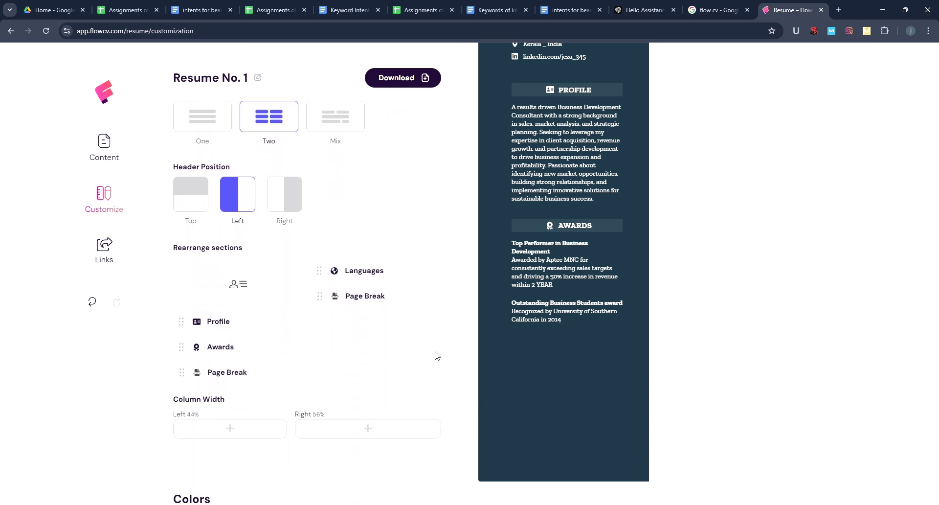
left_click_drag(374, 271, 221, 351)
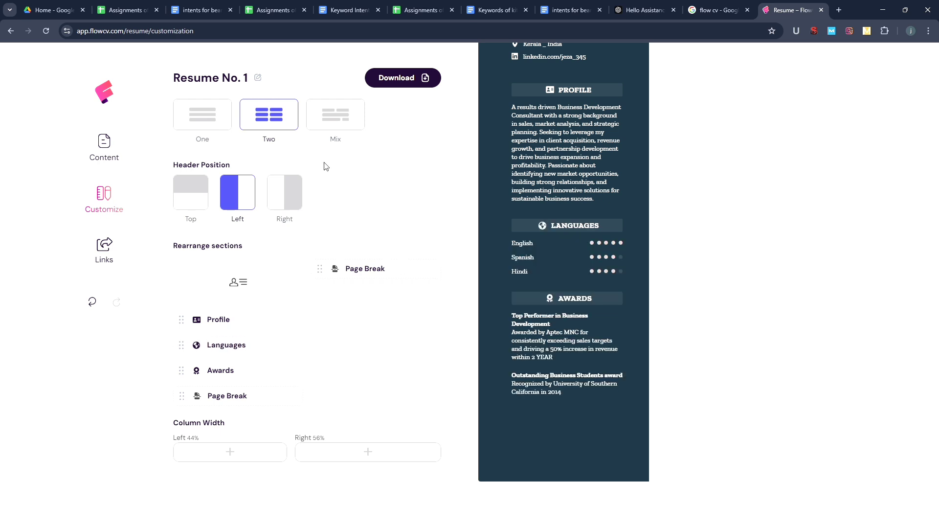
left_click(116, 159)
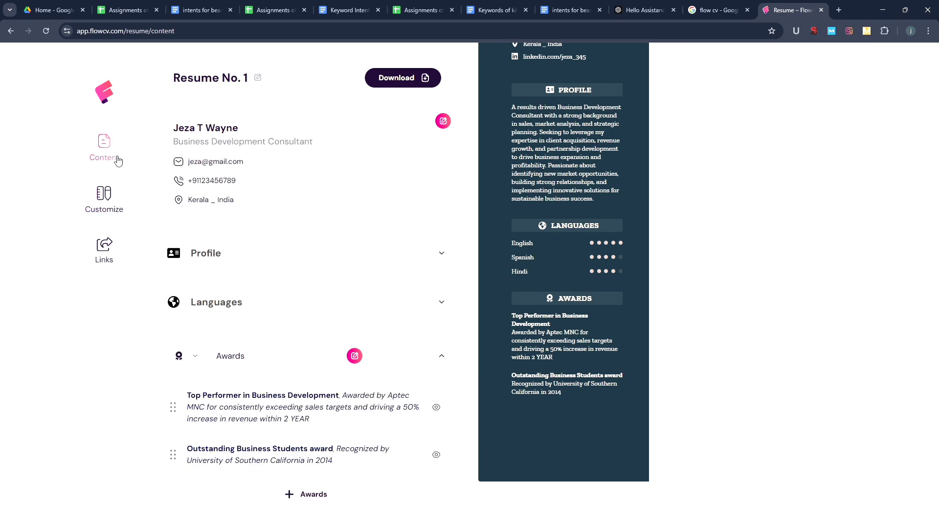
- Add a Professional Experience section to the resume
scroll(116, 160, "down", 2)
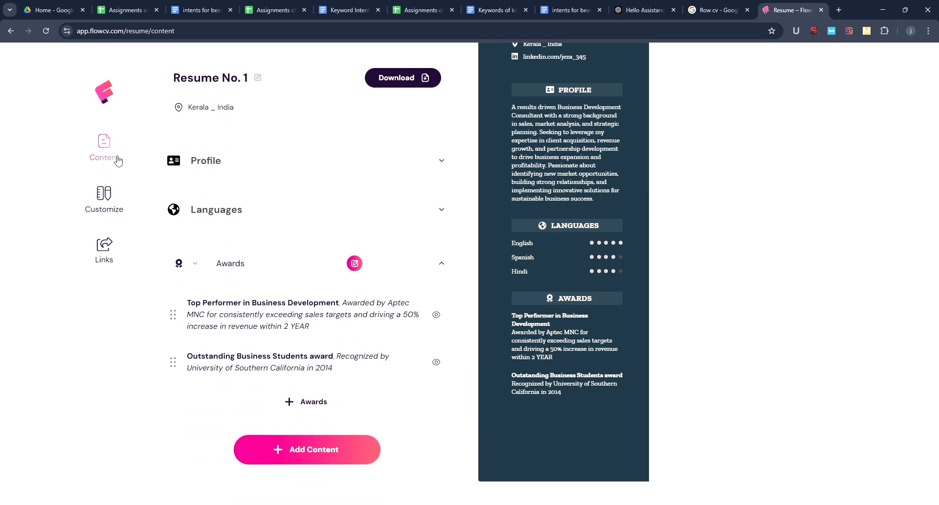
left_click(328, 436)
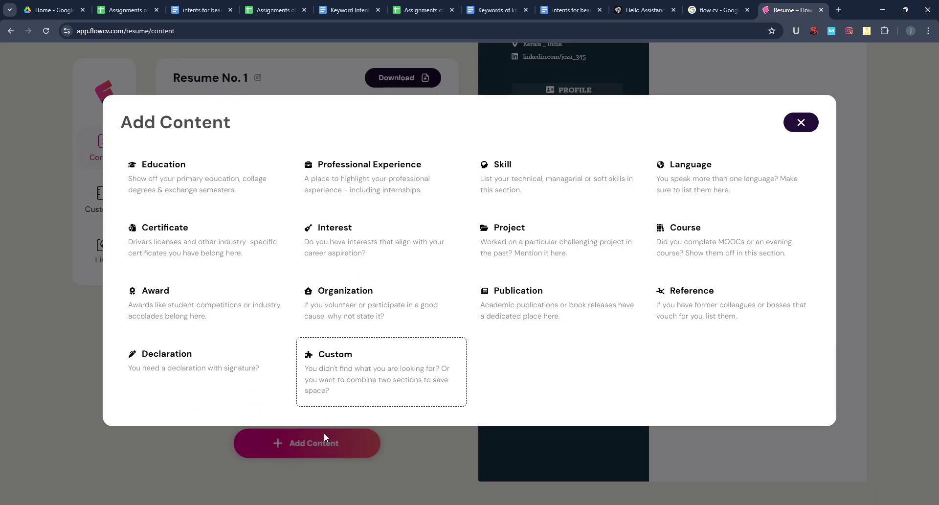
left_click(346, 190)
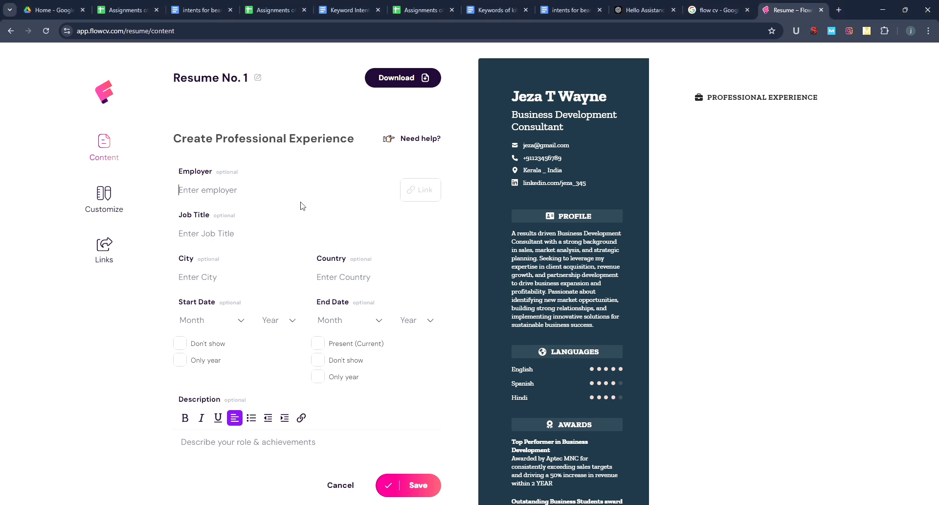
- Enter employer Aptec MNC, job title Business Development Consultant, and '2022 - 2024 | New york' as Country
type("Aptec MNC")
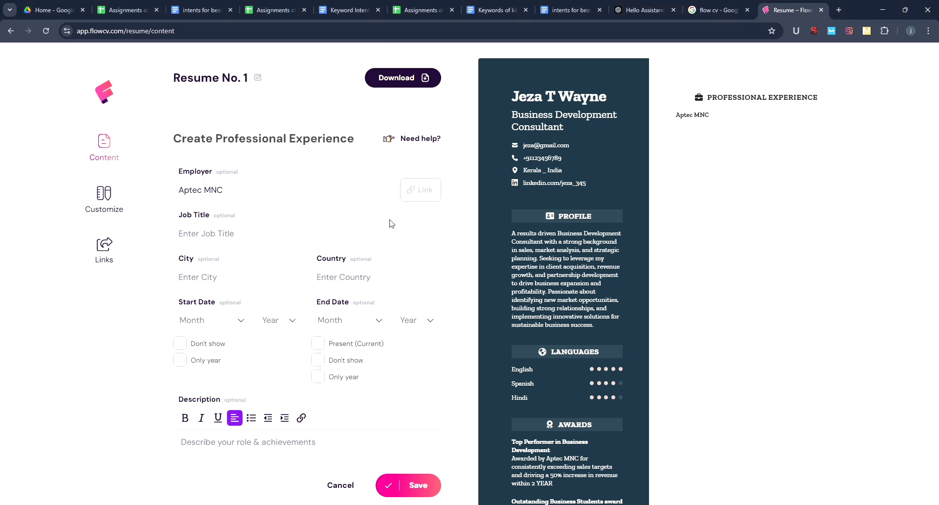
left_click(244, 238)
type("Business Development Consultant")
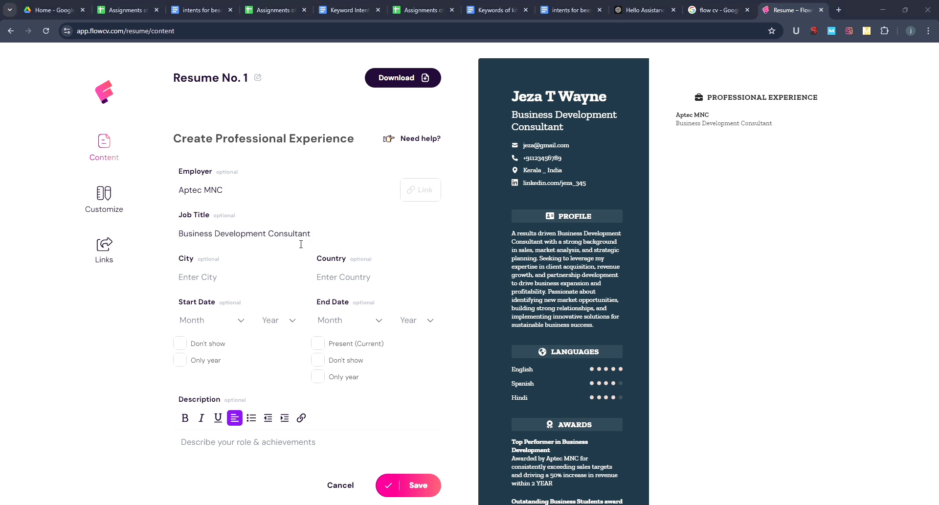
left_click(373, 244)
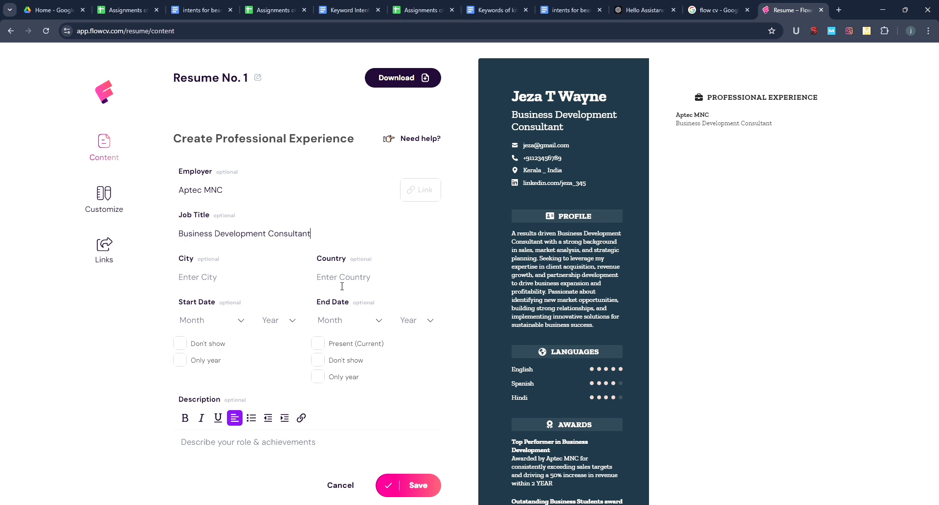
type("2022 - 2024 | New york")
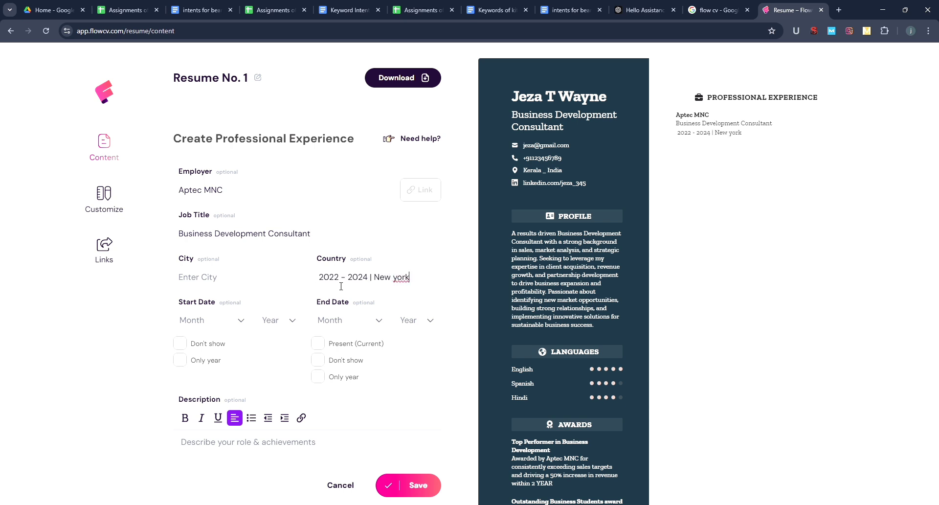
key("alt+Tab")
- Paste the four achievement sentences into the description and bullet the first two
left_click(249, 453)
type("Identified and pursued new business opportunities, resulting in a 50% increase in revenue within 2 year. Built and maintained strong relationships with key clients, ensuring high satisfaction and repeat business. Conducted market research and analysis to identify trends, competitors, and potential growth areas. Collaborated with cross-functional teams to develop and implement strategic business plans.")
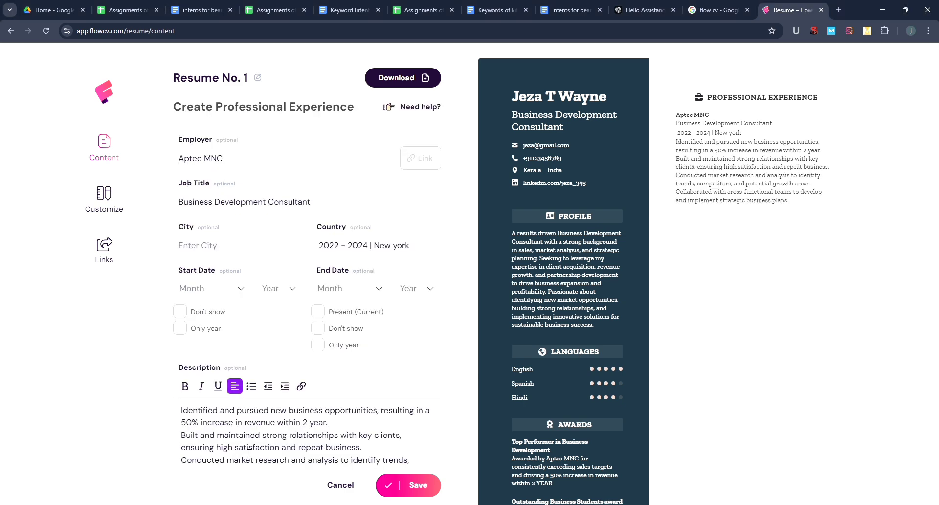
left_click(182, 411)
left_click(250, 388)
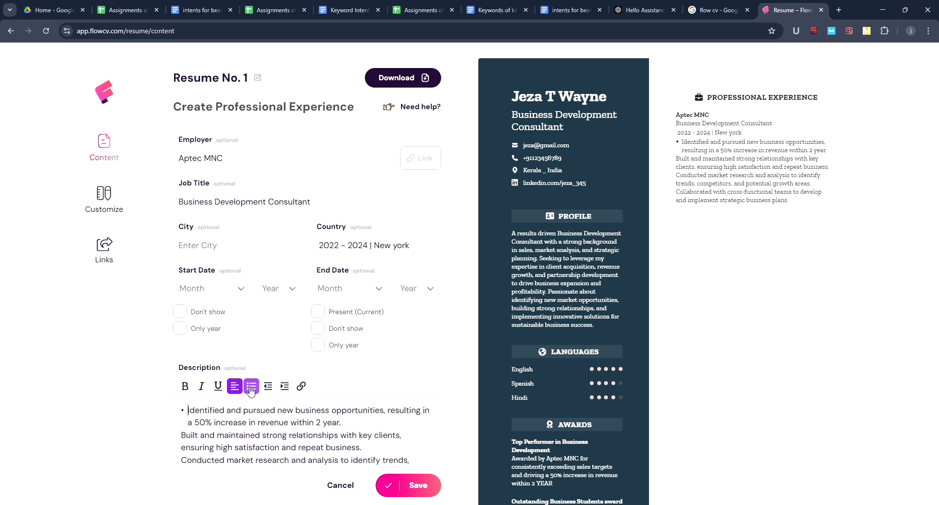
left_click(186, 439)
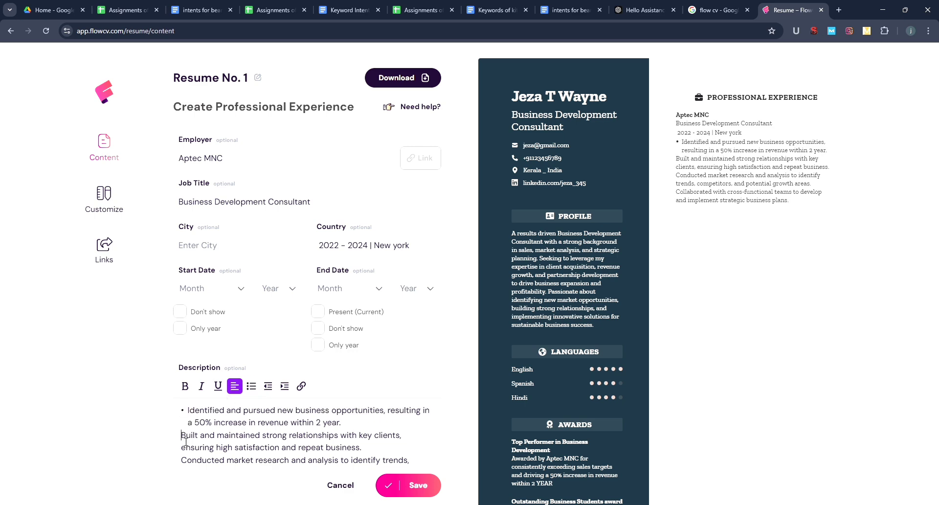
left_click(251, 386)
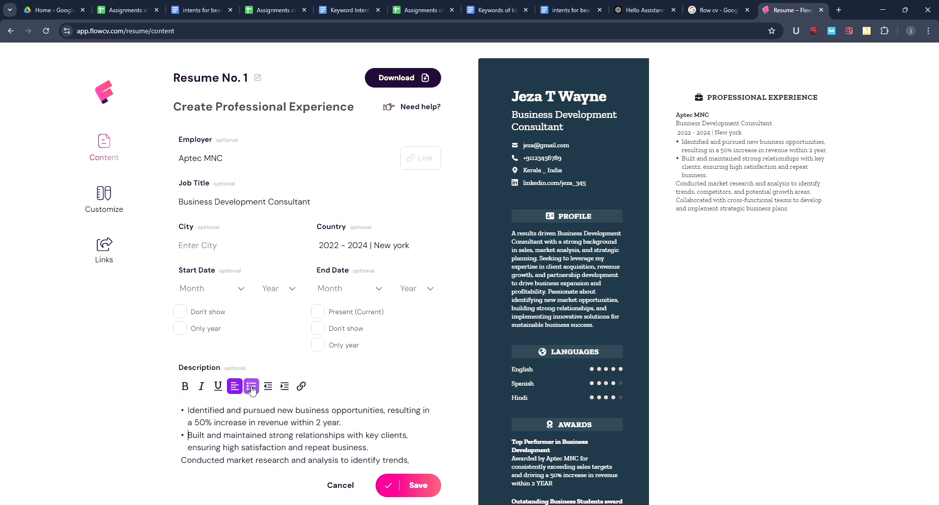
- Bullet the third and fourth achievements and save the Aptec MNC entry
left_click(184, 460)
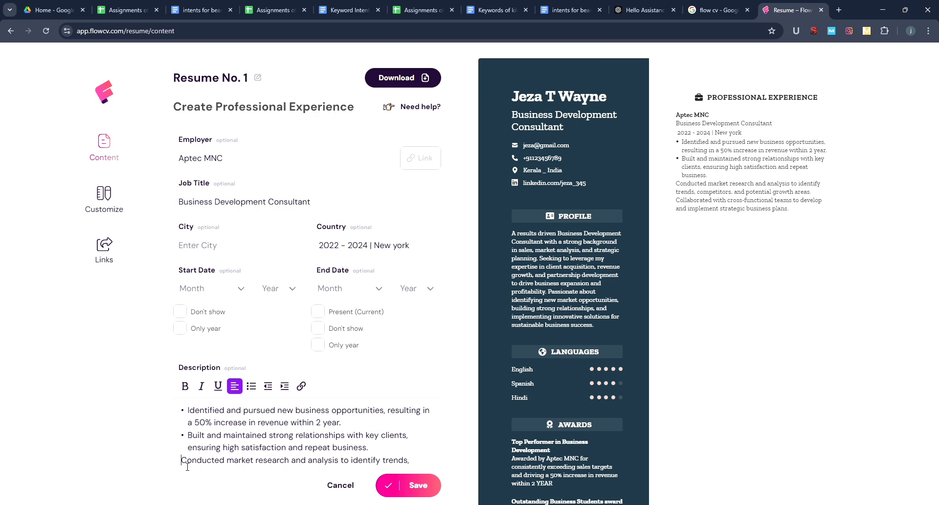
left_click(252, 387)
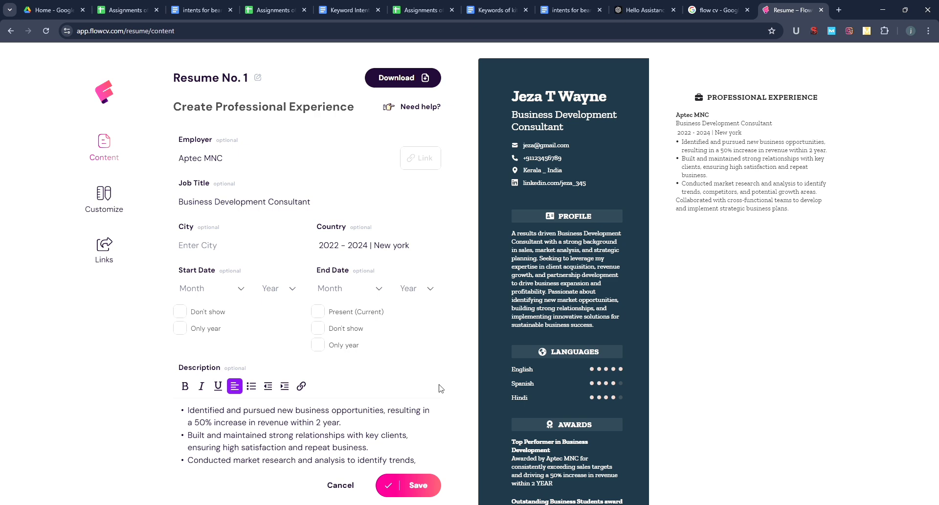
scroll(439, 385, "down", 1)
scroll(444, 389, "down", 1)
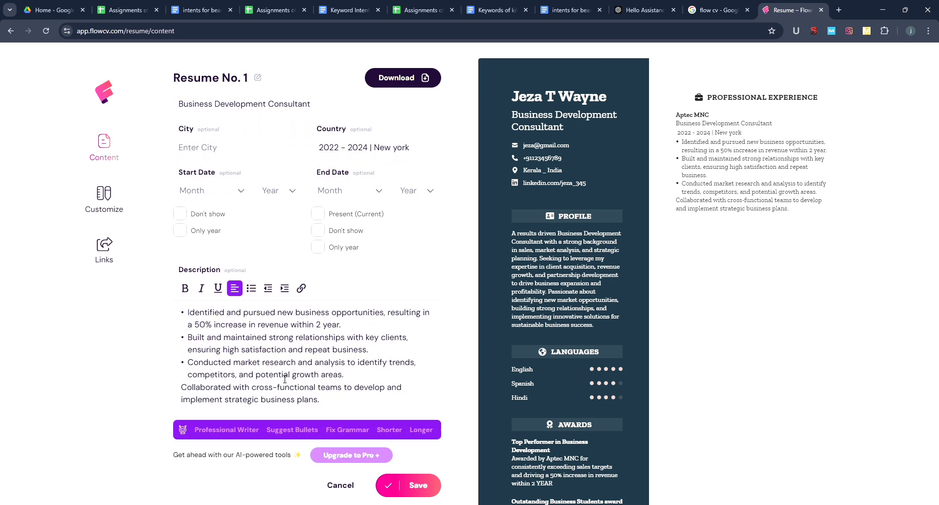
left_click(251, 288)
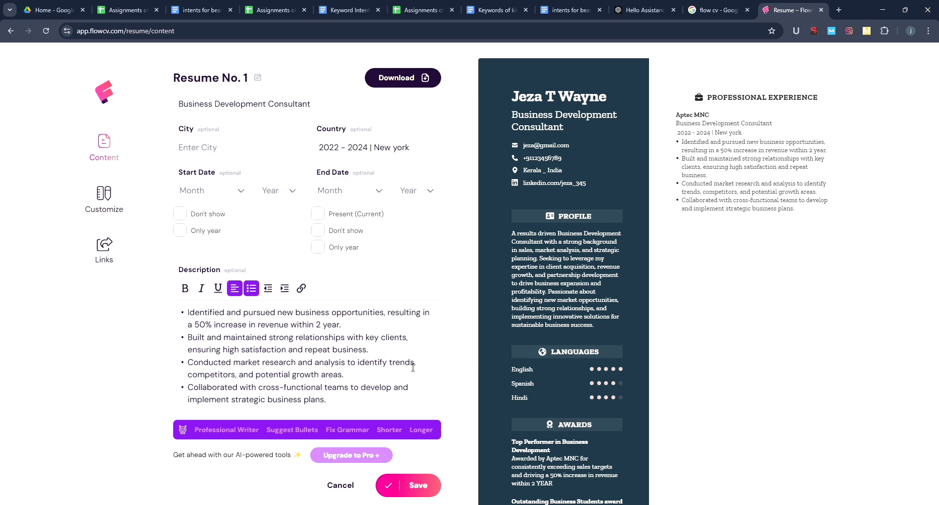
left_click(424, 485)
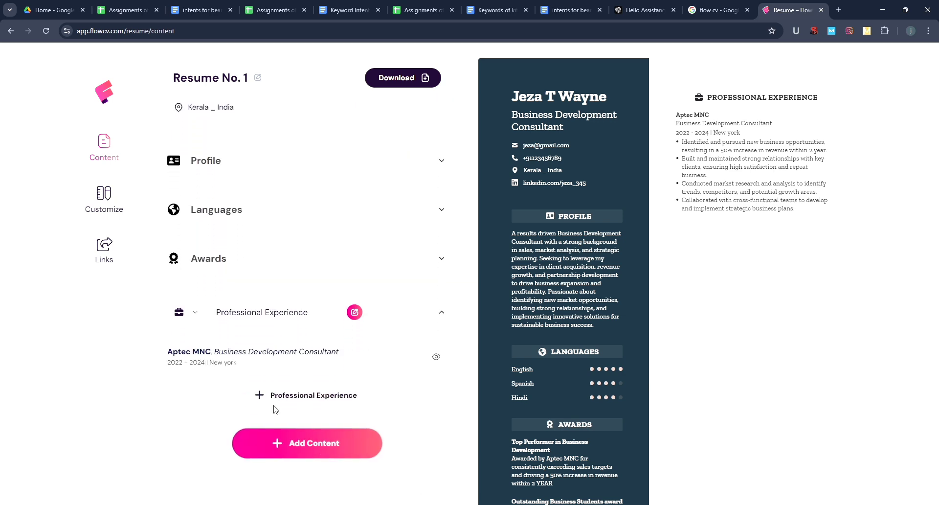
- Create a second experience: Aexus, Business Development Consultant, with '2022 - 2024 | New york' as Country
left_click(260, 395)
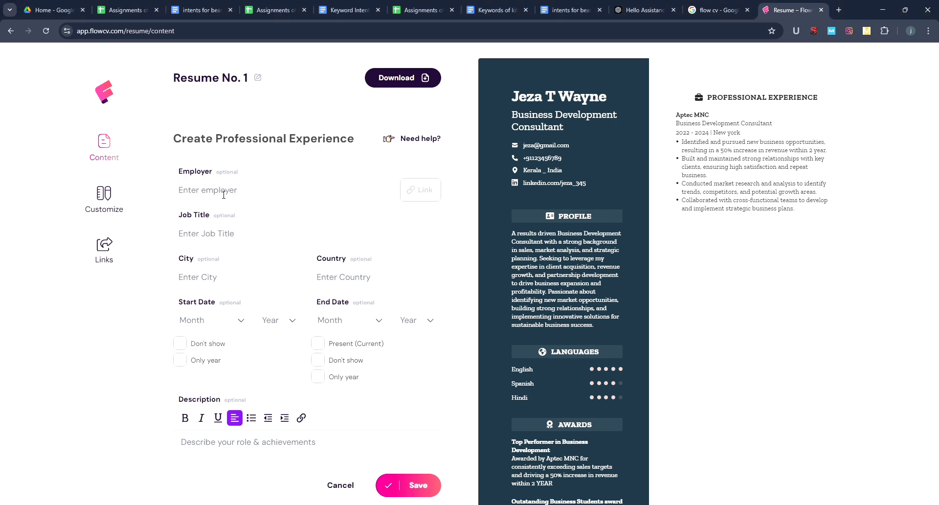
type("Aexus")
left_click(232, 234)
type("Business Development Consultant")
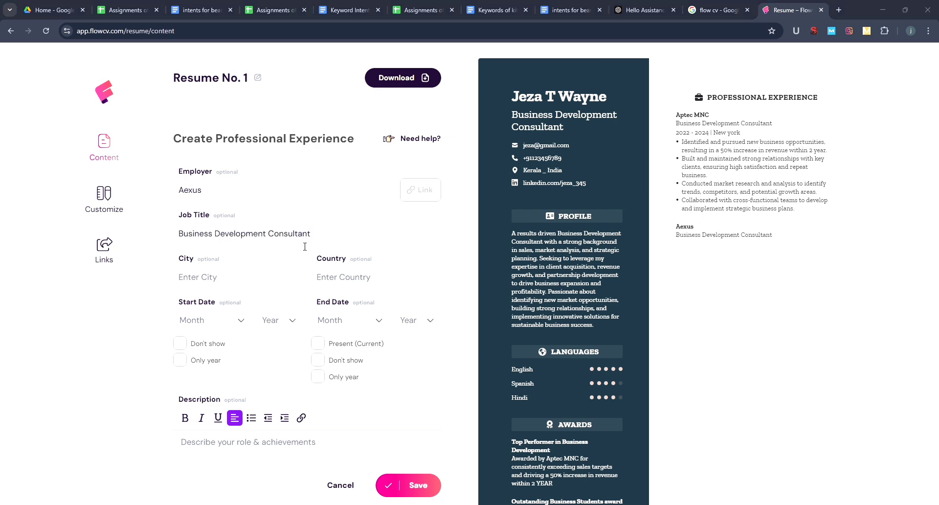
left_click(376, 240)
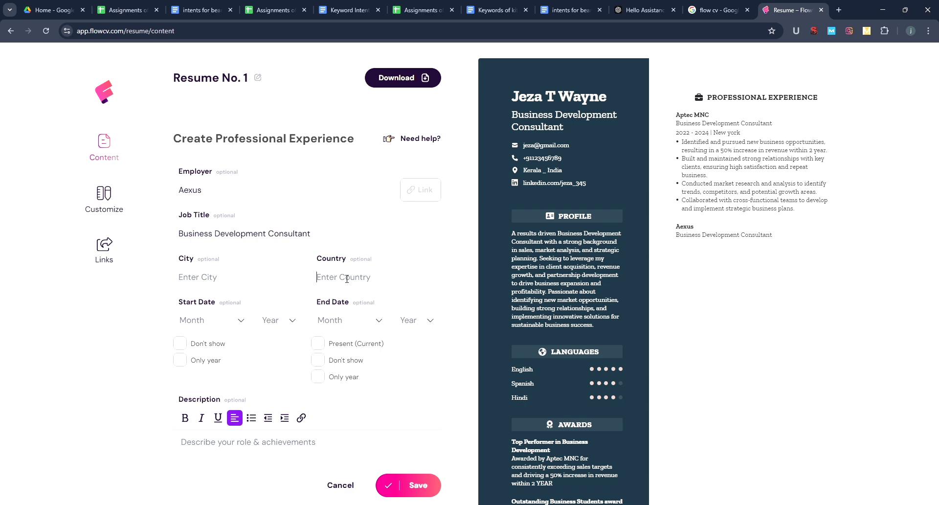
left_click(347, 278)
type("2022 - 2024 | New york")
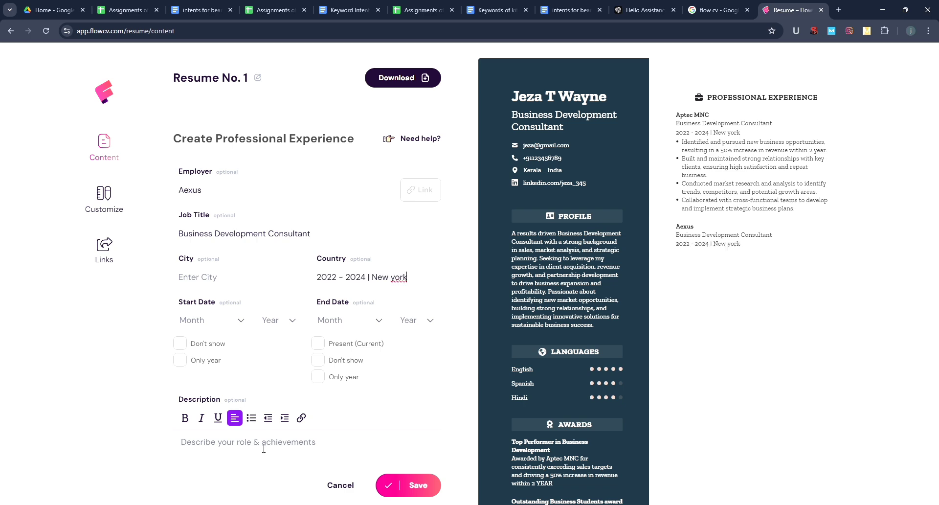
left_click(264, 448)
- Paste the four Aexus achievement lines and bullet the first three
type("Identified and pursued new business opportunities, resulting in a 50% increase in revenue within 2 year. Built and maintained strong relationships with key clients, ensuring high satisfaction and repeat business. Conducted market research and analysis to identify trends, competitors, and potential growth areas. Collaborated with cross-functional teams to develop and implement strategic business plans")
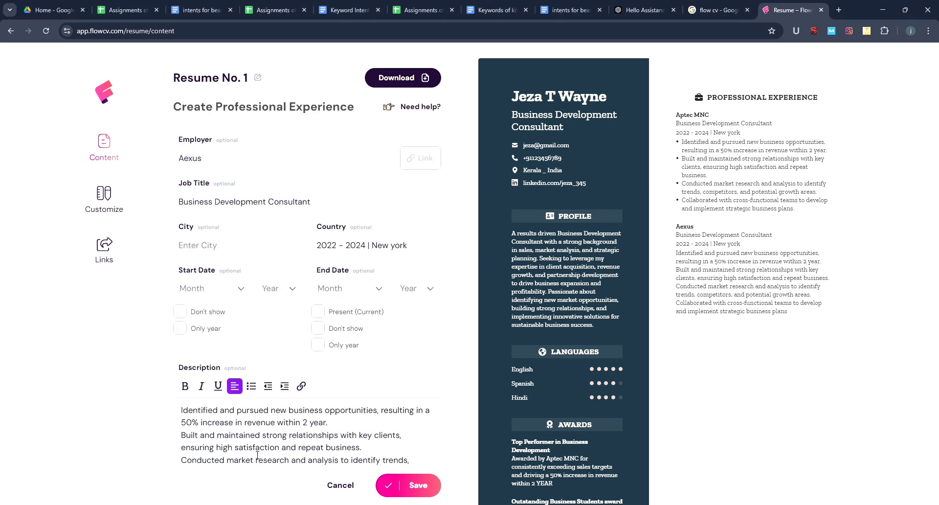
left_click(169, 411)
left_click(251, 386)
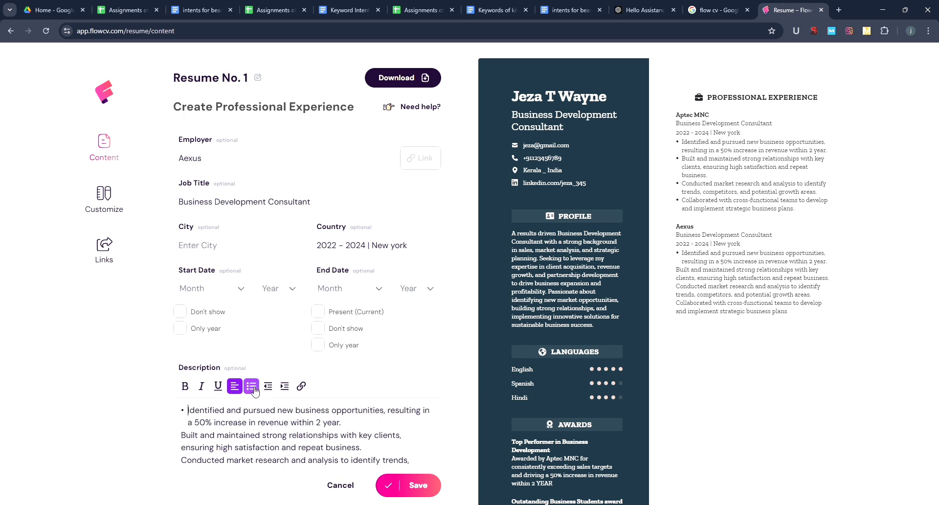
left_click(185, 437)
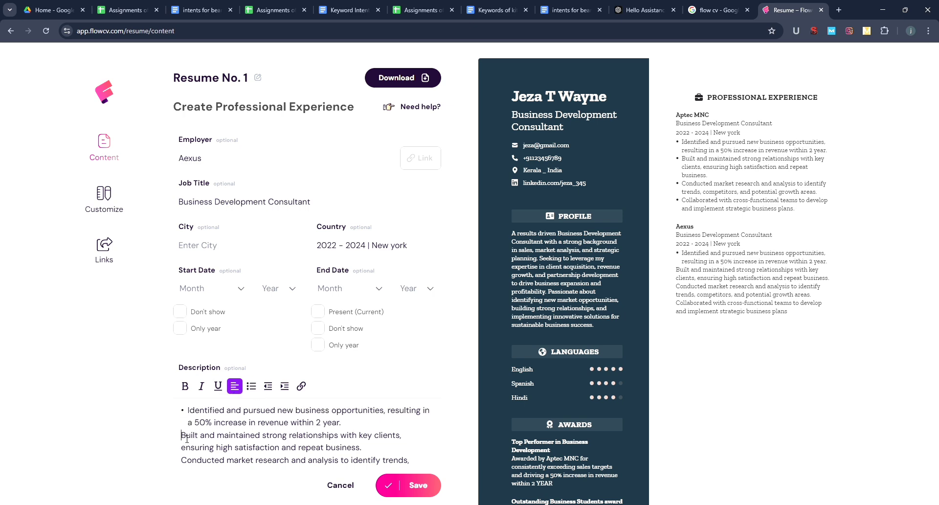
left_click(251, 386)
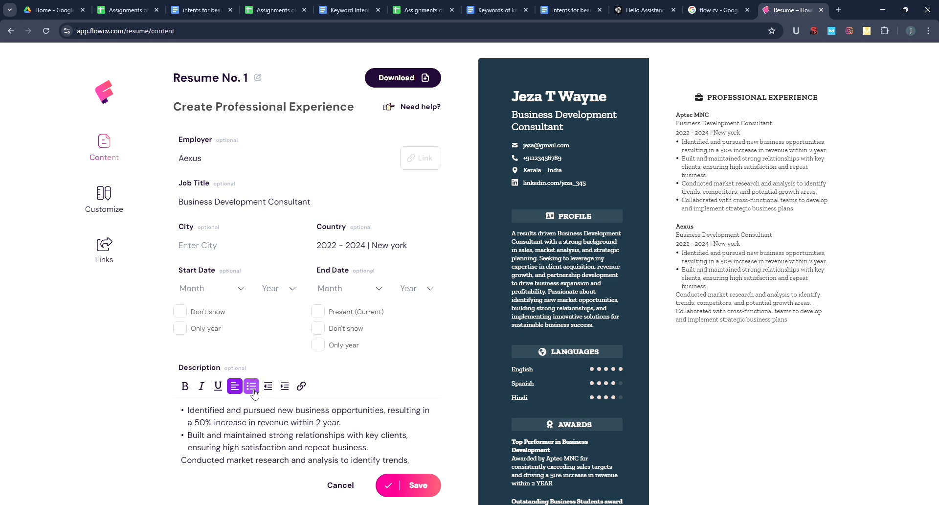
left_click(188, 466)
left_click(252, 387)
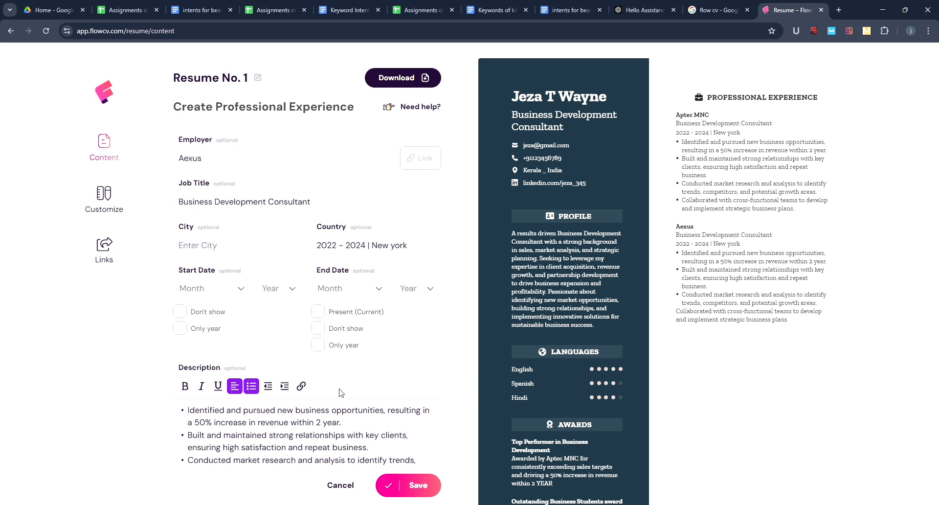
- Bullet the last achievement, save the Aexus entry, and dismiss the signup prompt
scroll(451, 388, "down", 3)
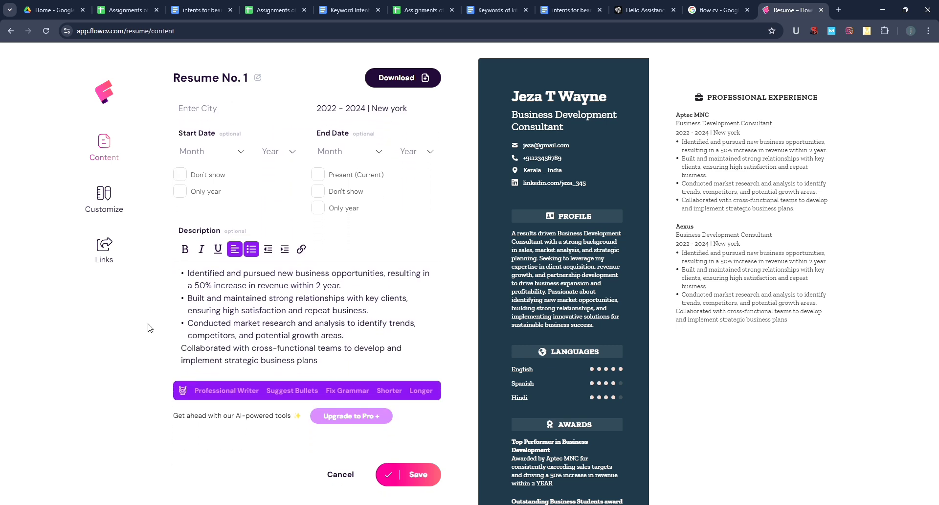
left_click(185, 349)
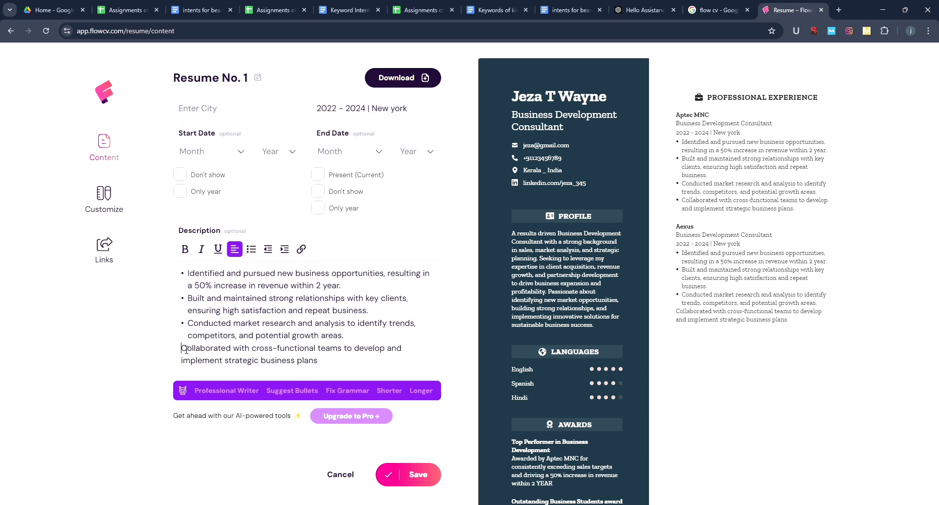
left_click(251, 249)
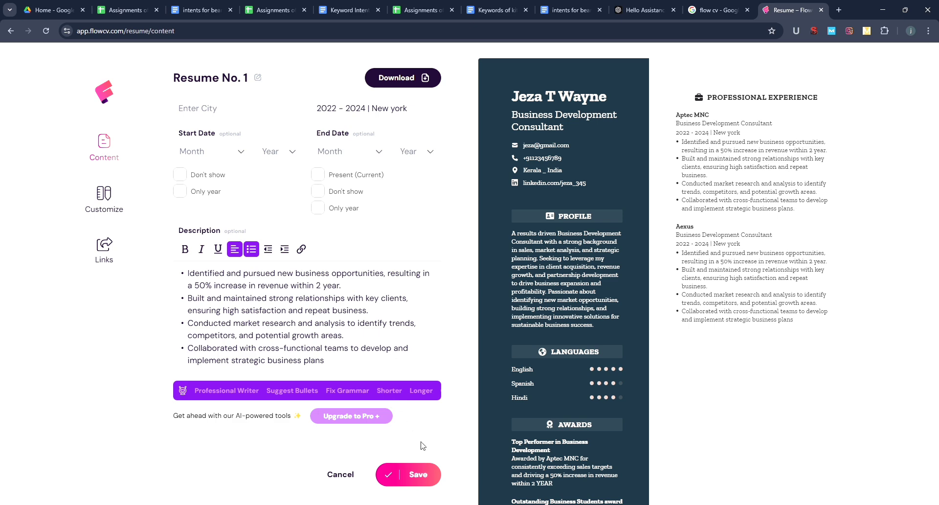
left_click(426, 480)
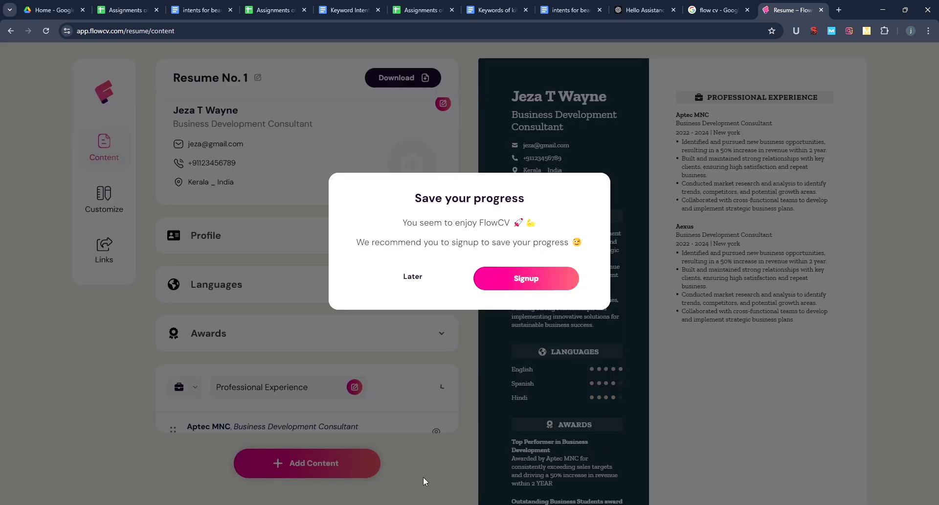
left_click(428, 281)
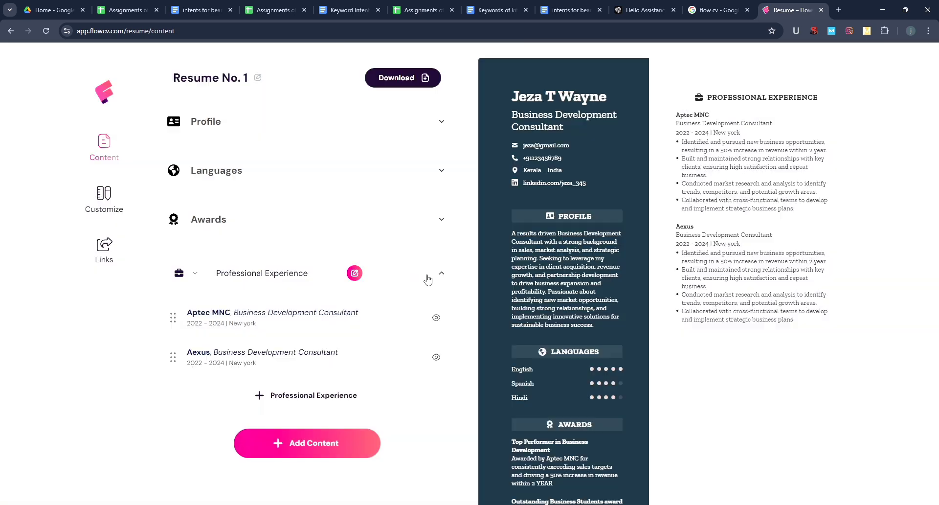
- Add a third experience with employer Aexus and job title Senior Business Development Consultant
left_click(260, 395)
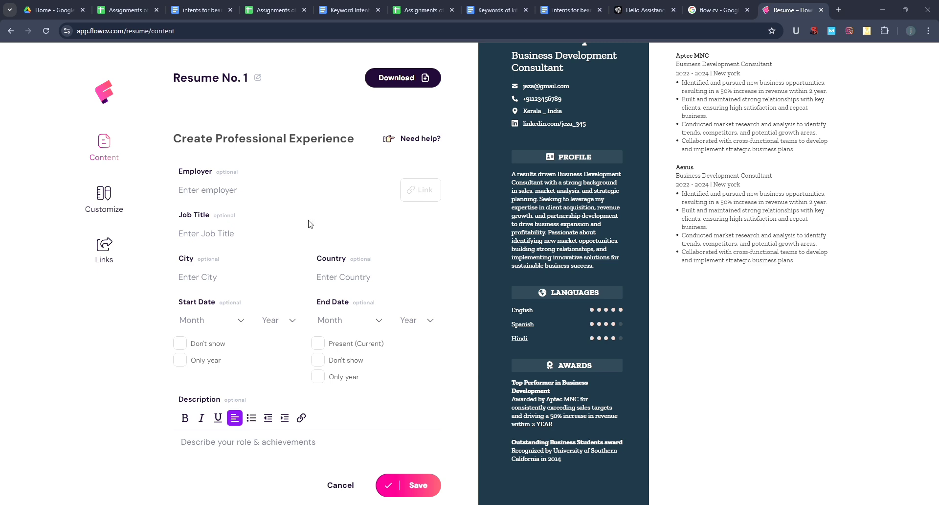
left_click(262, 201)
type("Aexus")
left_click(230, 241)
key("ctrl+v")
key("ctrl+v")
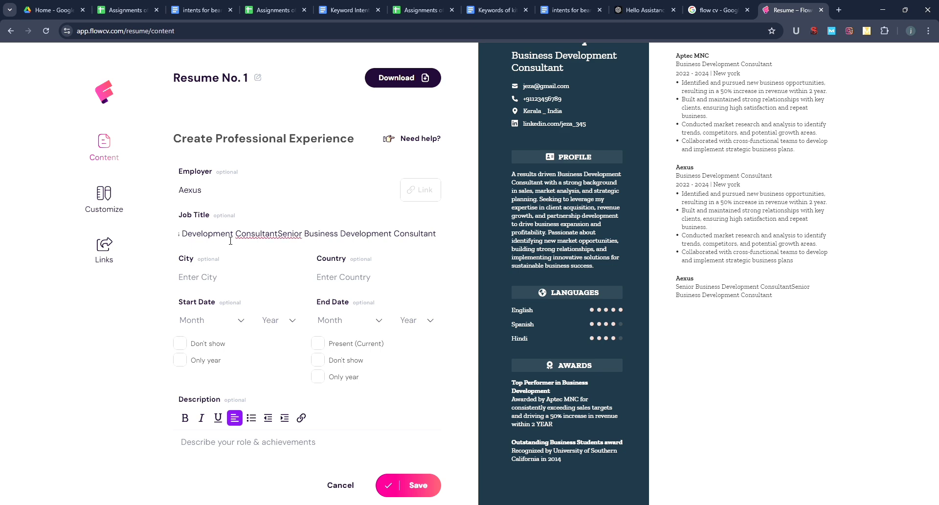
key("BackSpace")
key("BackSpace")
key("BackSpace")
key("BackSpace")
key("BackSpace")
key("BackSpace")
key("BackSpace")
key("BackSpace")
key("BackSpace")
key("BackSpace")
key("BackSpace")
key("BackSpace")
key("BackSpace")
key("BackSpace")
key("BackSpace")
key("BackSpace")
key("BackSpace")
key("BackSpace")
key("BackSpace")
key("BackSpace")
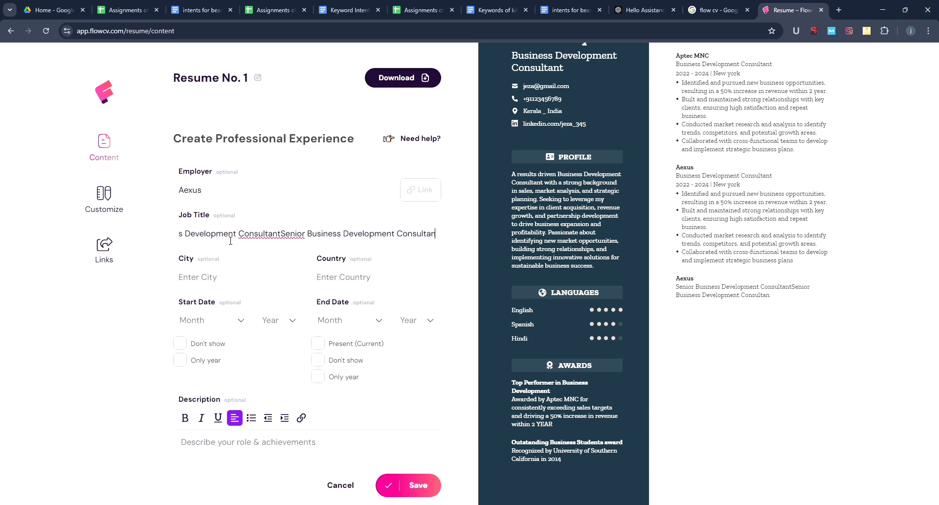
key("BackSpace")
key("BackSpace")
key("BackSpace")
key("BackSpace")
key("BackSpace")
key("BackSpace")
key("BackSpace")
key("BackSpace")
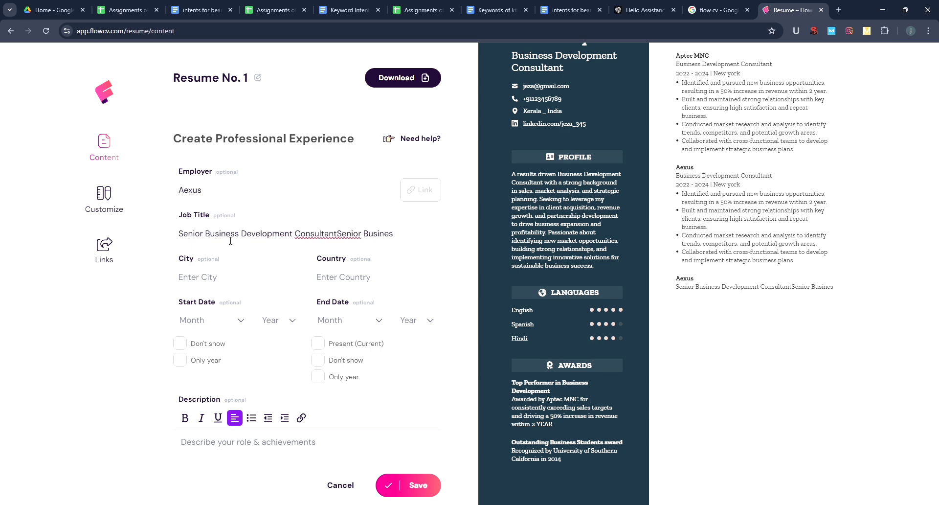
key("BackSpace")
key("BackSpace")
key("BackSpace")
key("BackSpace")
key("BackSpace")
key("BackSpace")
key("BackSpace")
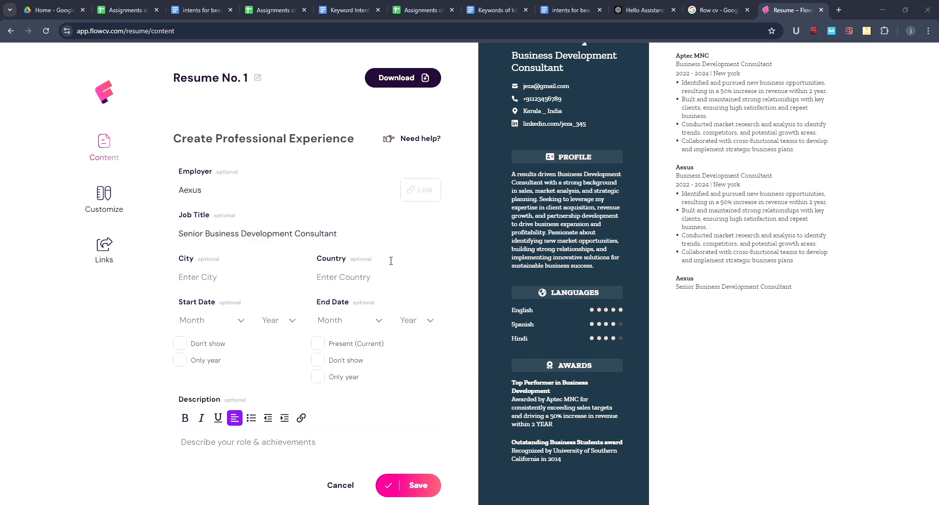
- Enter '2018 - 2022 |Los angelos,USA' as Country and paste the three-line role description
left_click(352, 284)
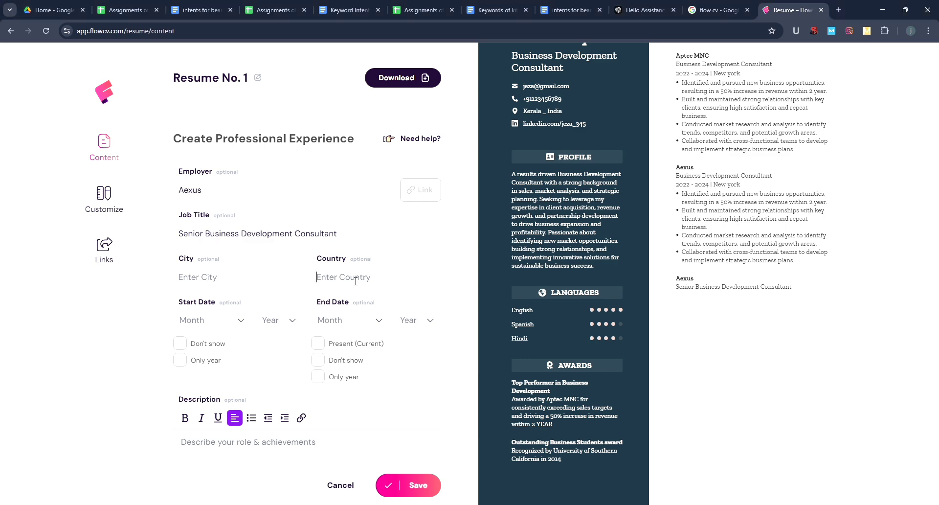
type("2018 - 2022 |Los angelos,USA")
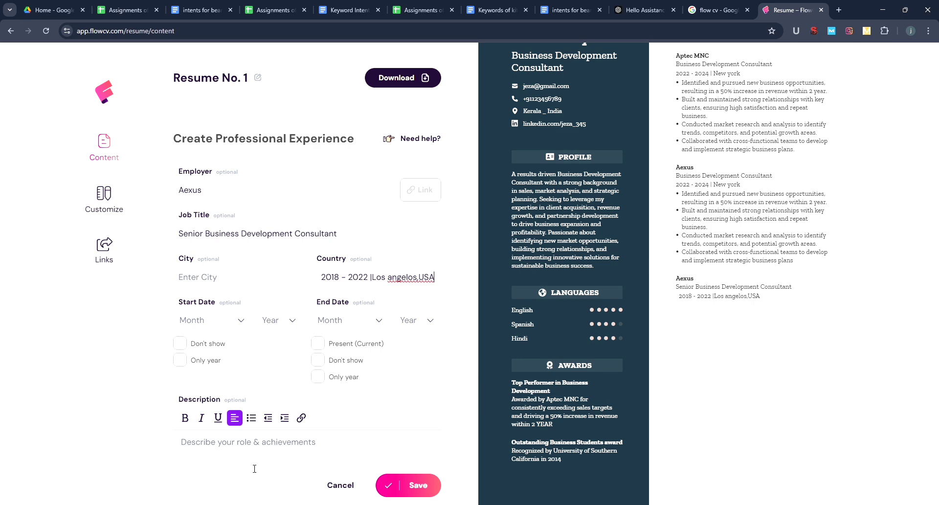
left_click(260, 454)
key("alt+Tab")
type("Led the development and execution of sales strategies, achieving 40% growth in market share. Provided mentorship and guidance to junior team members, improving overall team performance. Monitored industry trends and competitor activities to recommend actionable insights for business growth.")
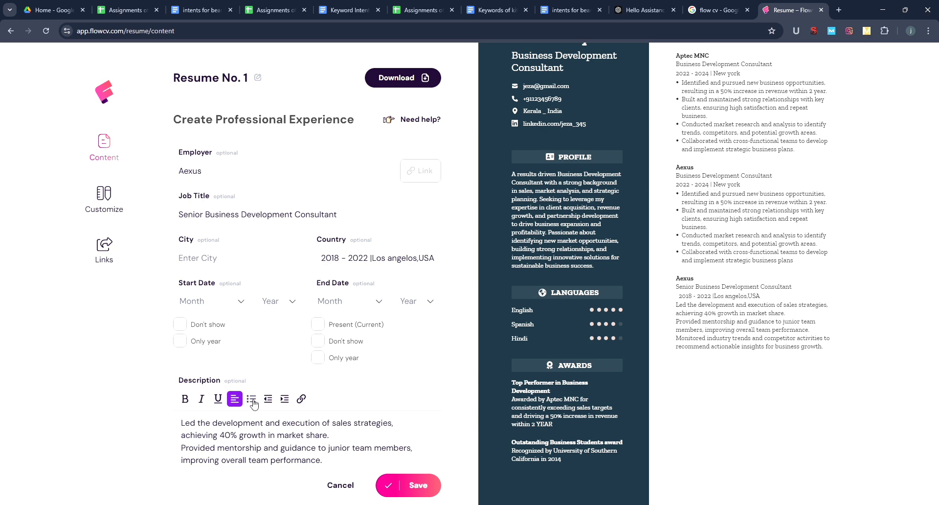
- Bullet all three achievement lines, save the entry, and dismiss the signup reminder
left_click(251, 398)
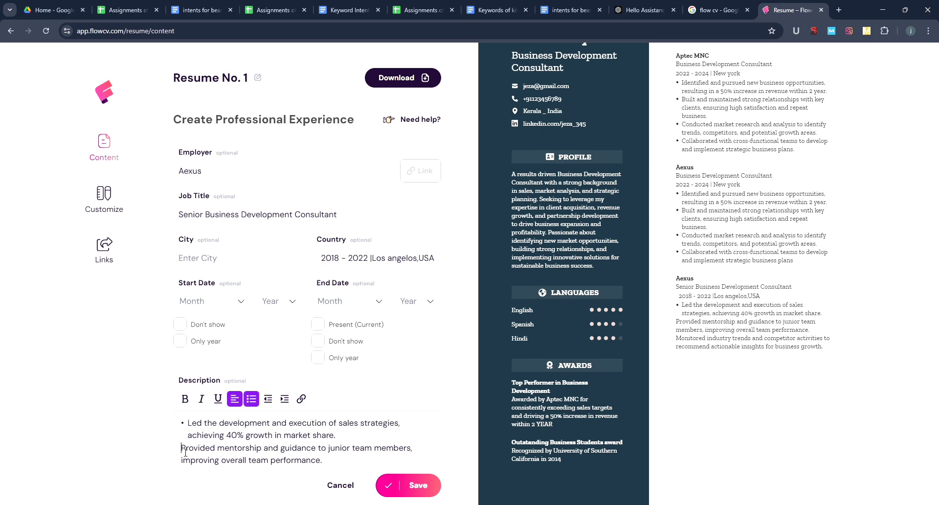
left_click(188, 452)
left_click(251, 399)
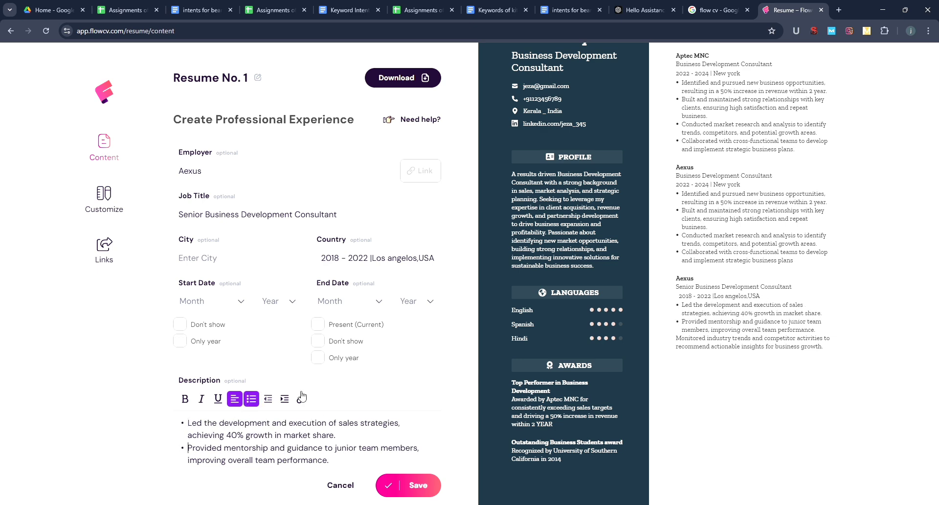
scroll(464, 399, "down", 1)
scroll(464, 400, "down", 4)
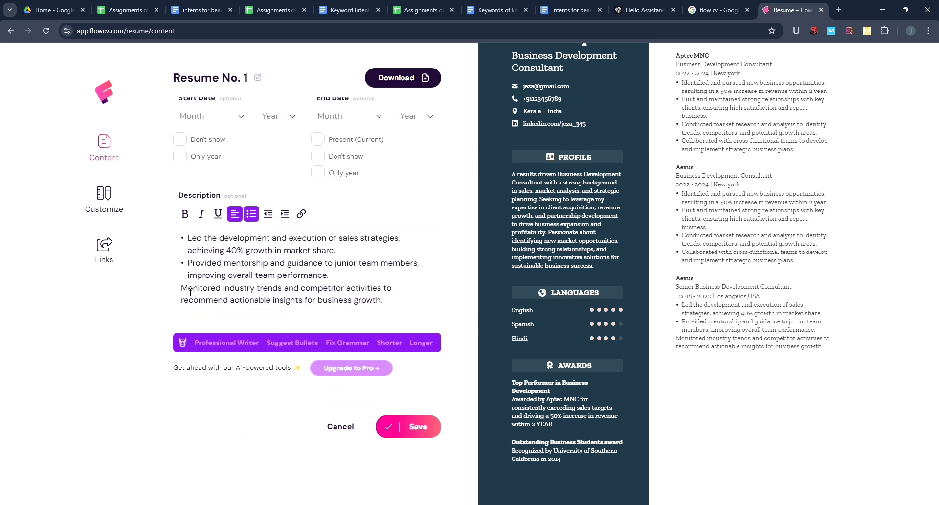
left_click(186, 292)
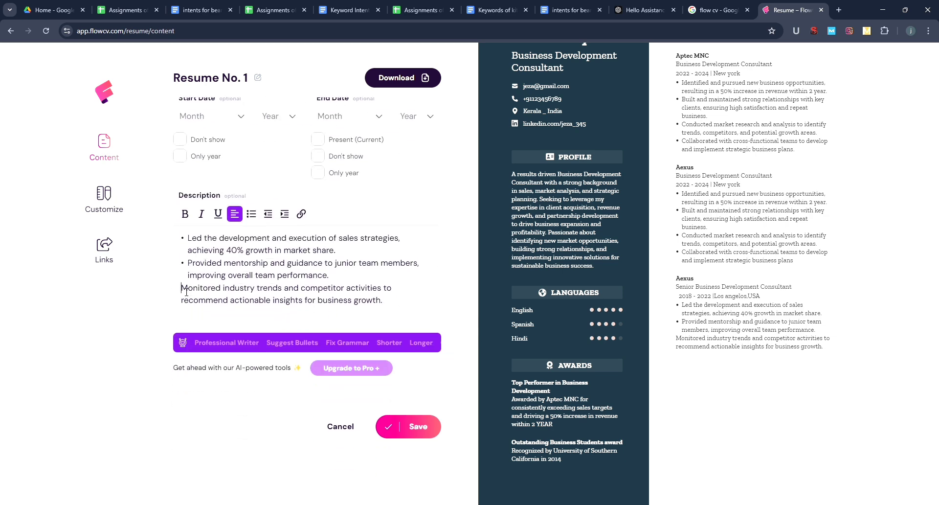
left_click(251, 215)
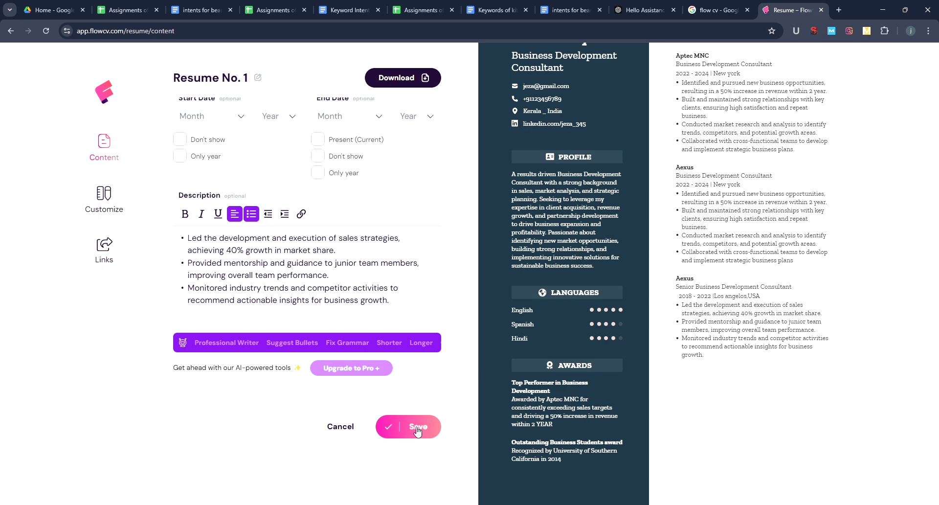
left_click(417, 430)
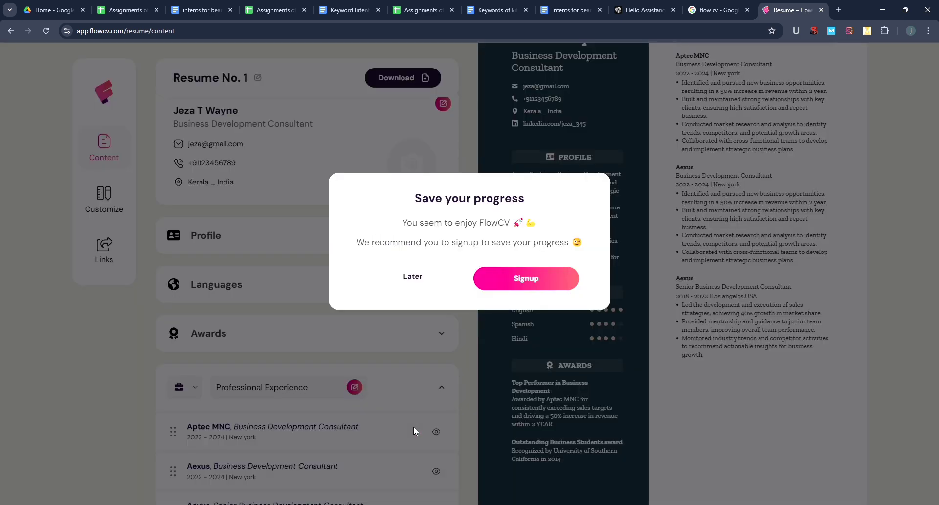
left_click(419, 276)
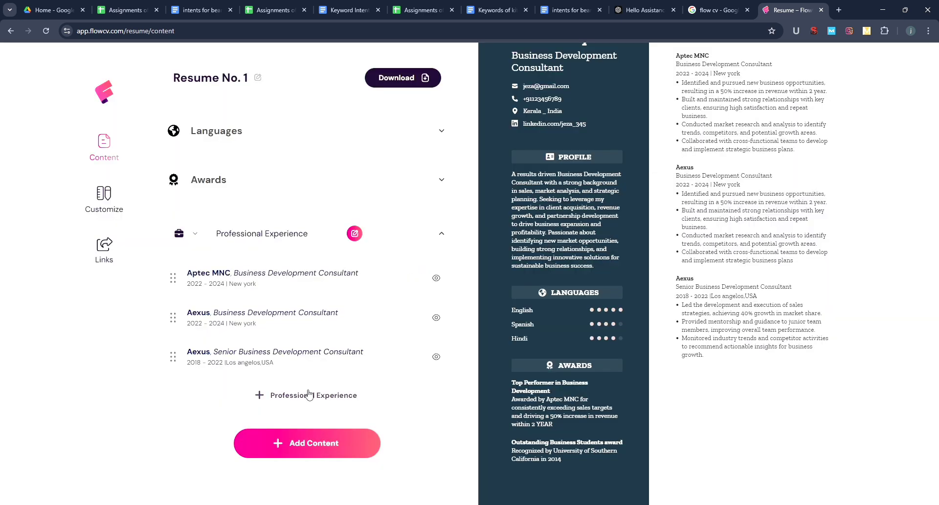
- Add and save an MBA education entry: Marketing/Business Development, Harward Business College (2016-18)
left_click(309, 450)
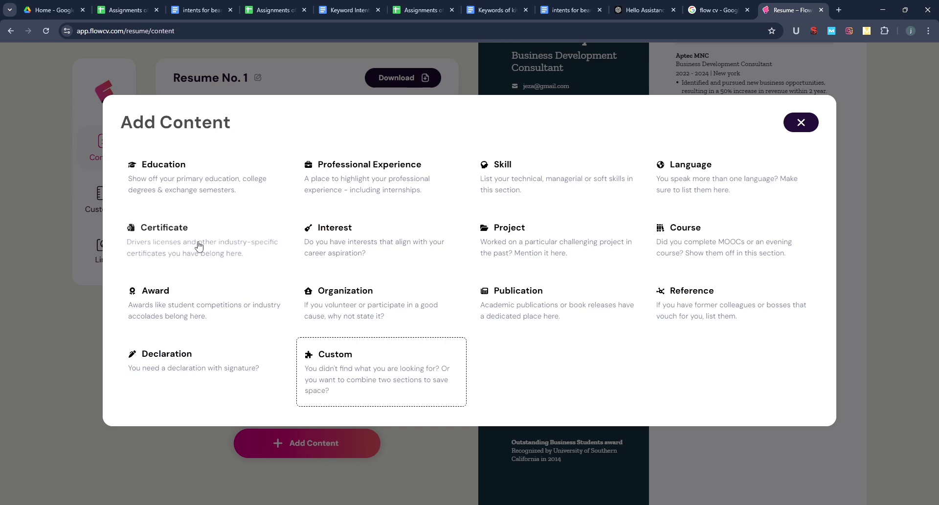
left_click(207, 188)
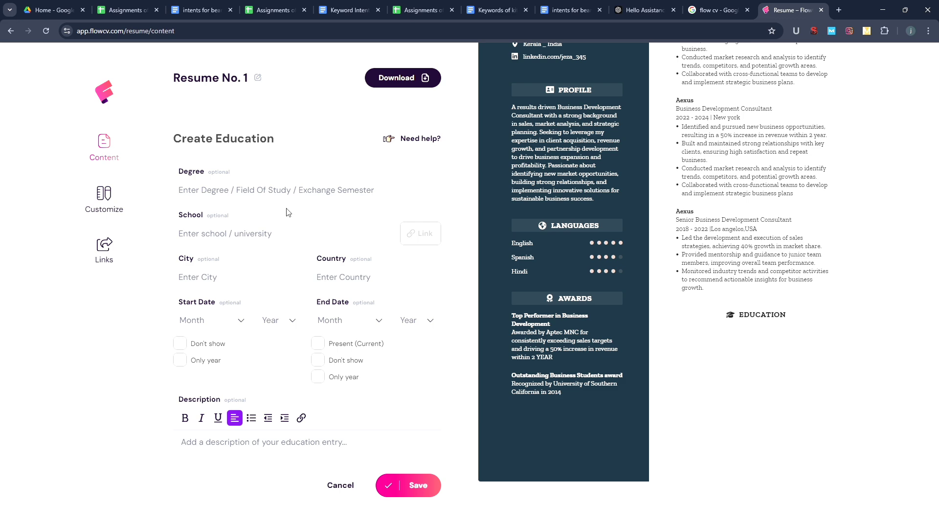
type("Master of Business Administration (MBA)")
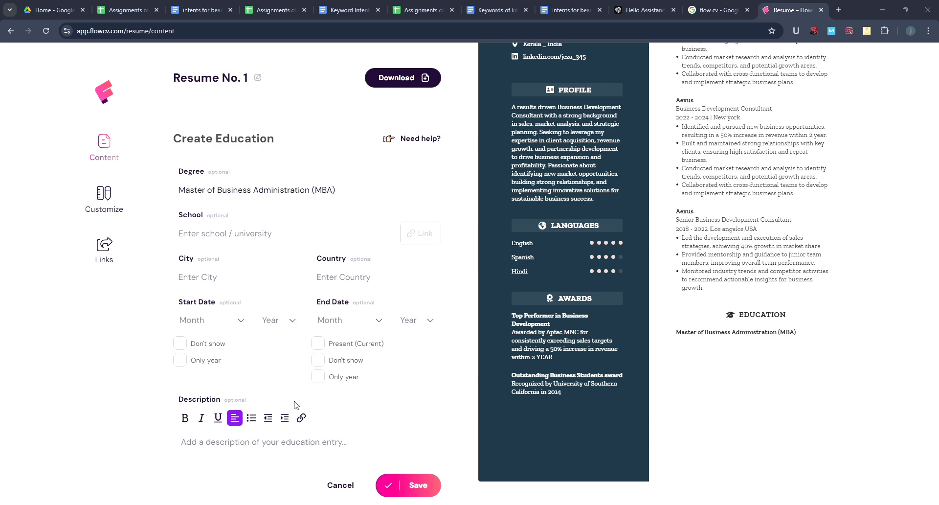
left_click(233, 248)
type("Specialization: Marketing/Business Development")
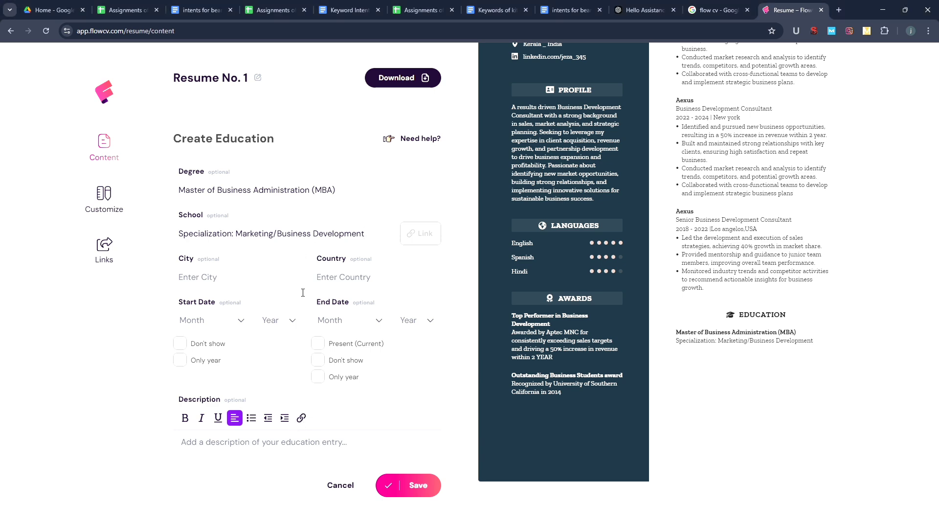
type("Harward Business College (2016-18)")
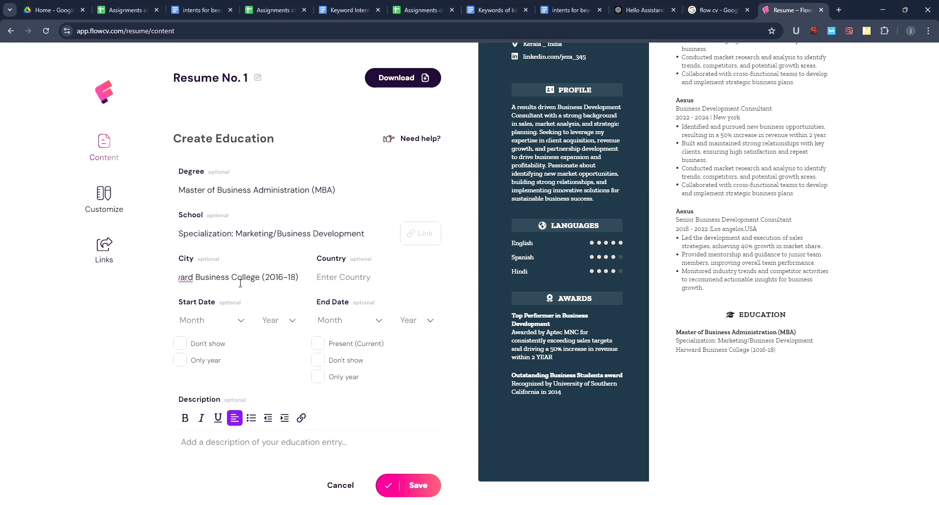
left_click(423, 488)
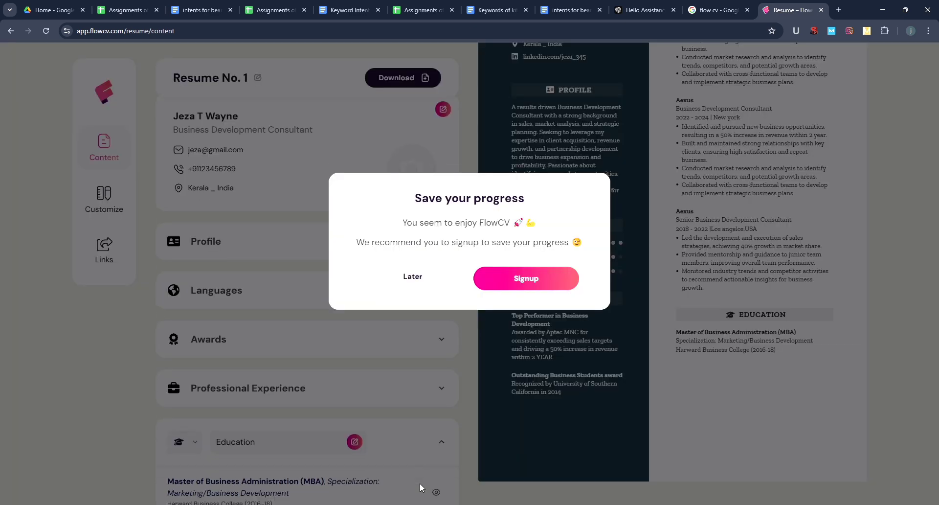
left_click(411, 277)
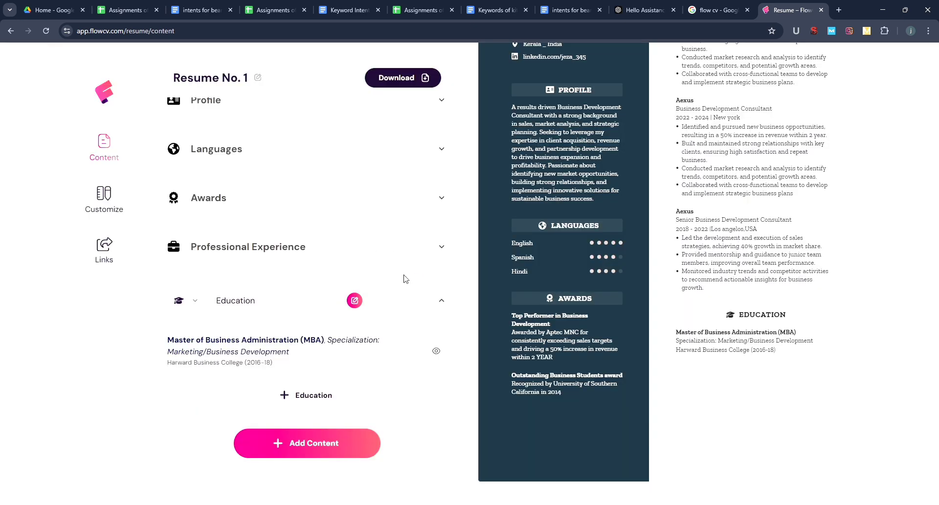
- Add and save a BBA education entry: Major: Business Management, Harward Business College (2016-11)
left_click(293, 395)
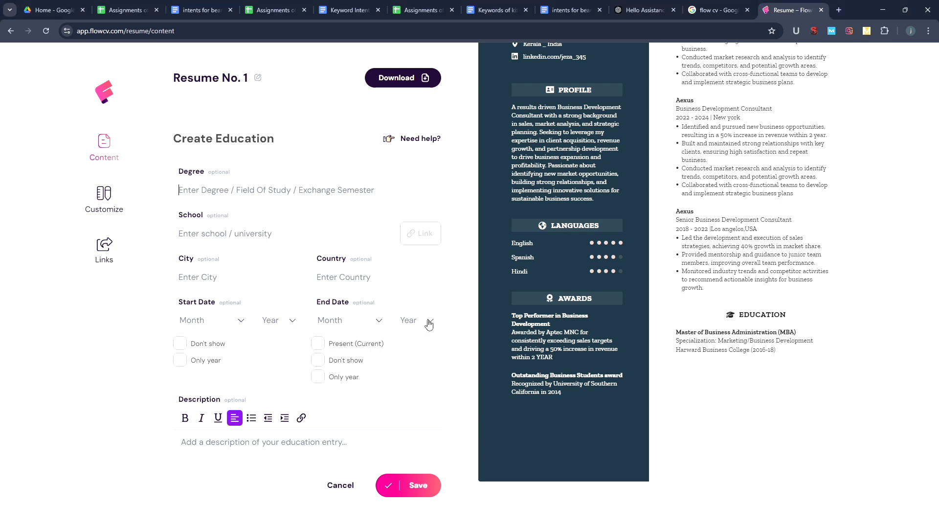
type("Bachelor of Business Administration (BBA)")
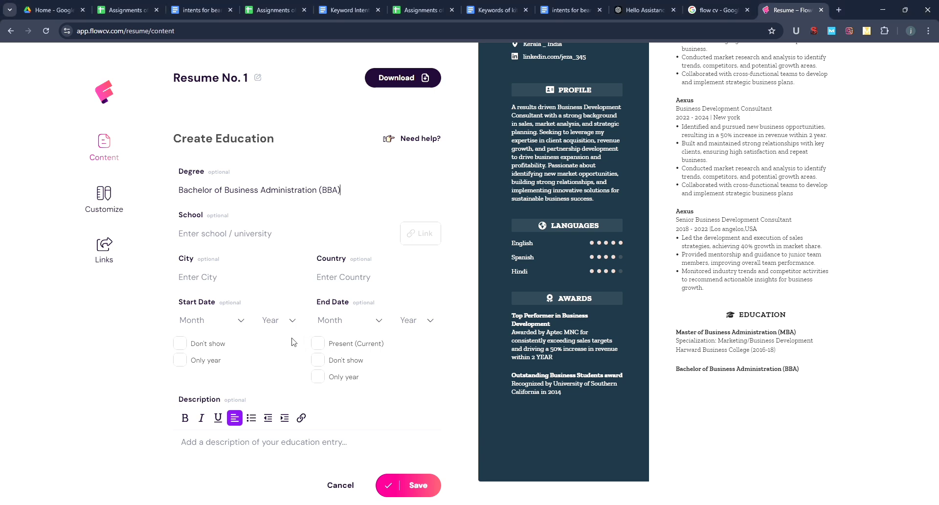
left_click(282, 238)
type("Major: Business Management")
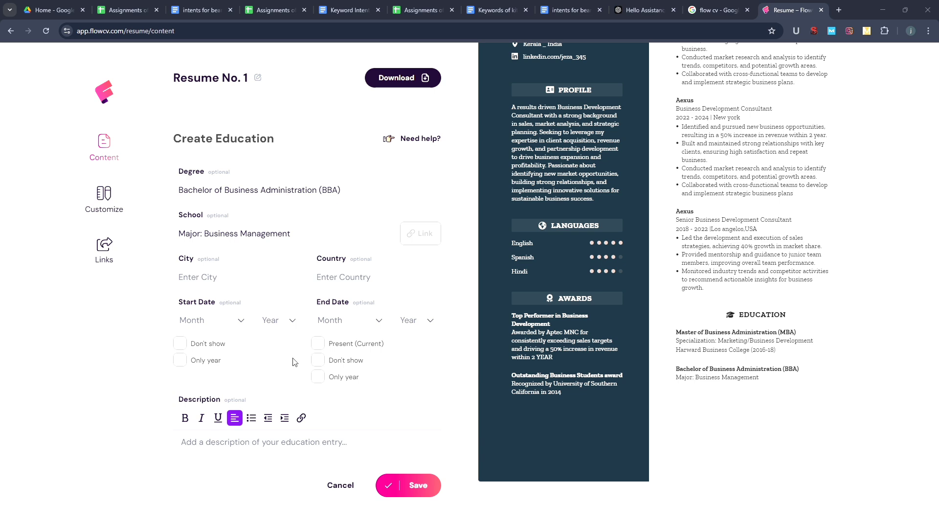
left_click(213, 283)
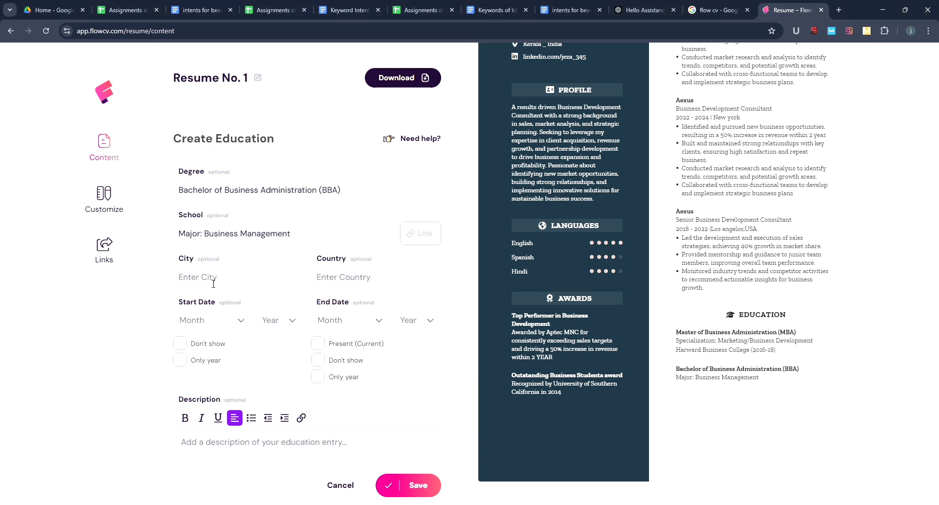
type("Harward Business College (2016-11)")
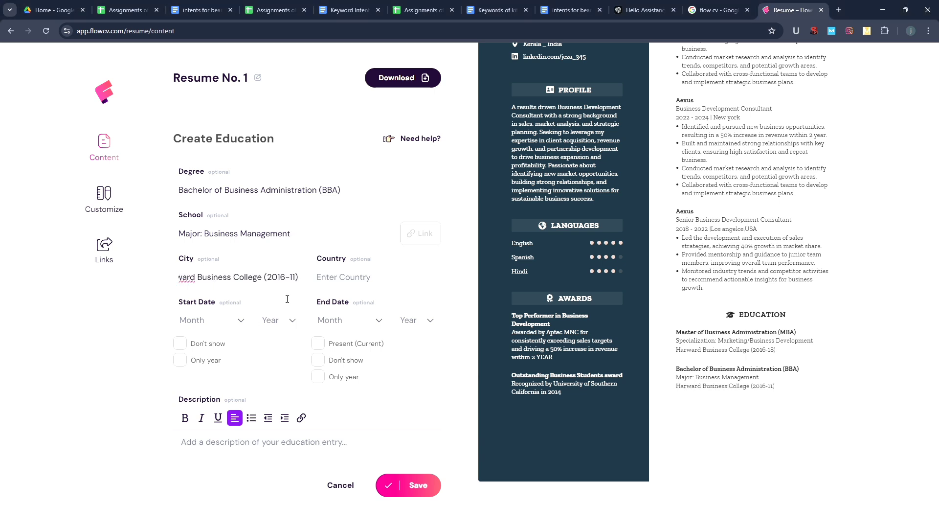
left_click(419, 485)
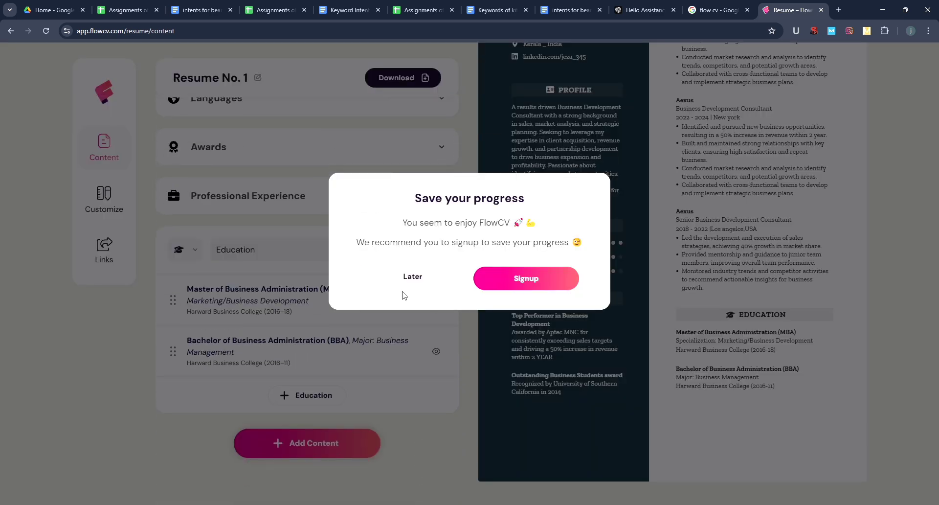
left_click(411, 279)
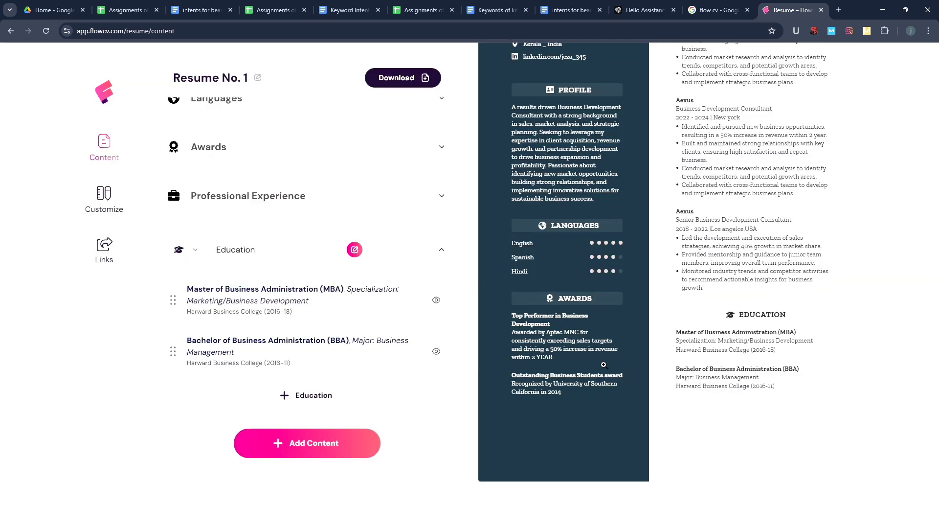
- Review the enlarged resume preview, then start the resume download
left_click(776, 440)
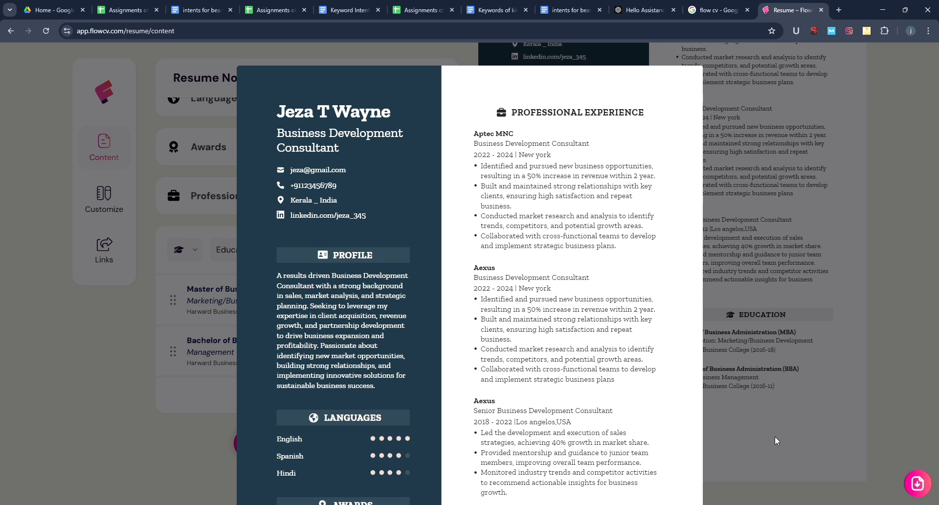
left_click(673, 420)
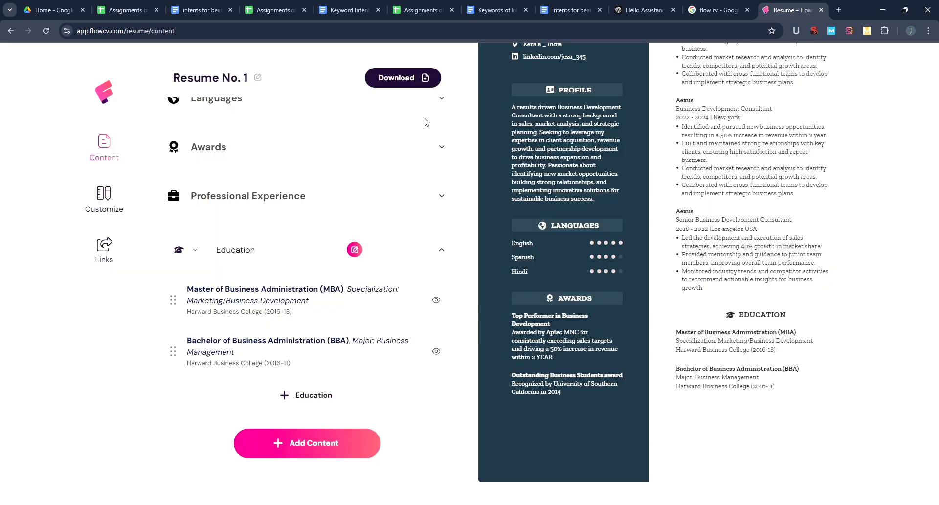
left_click(396, 79)
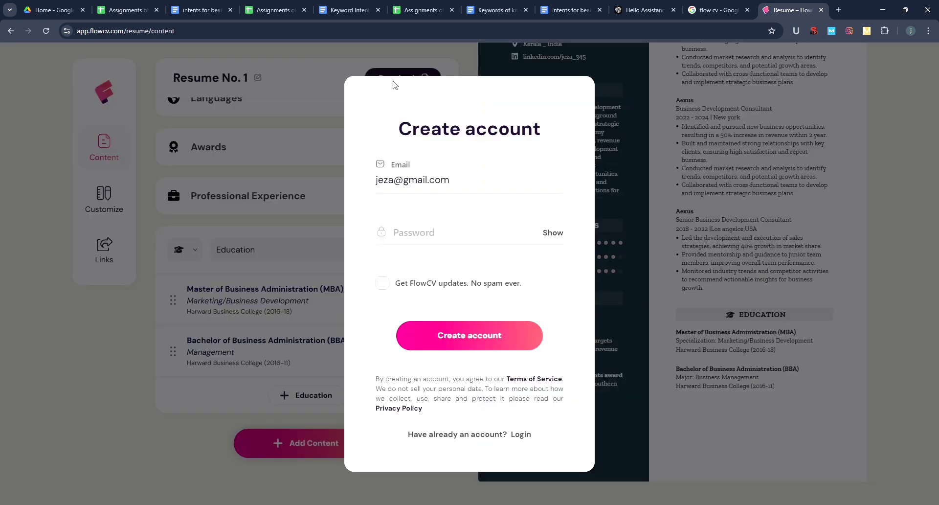